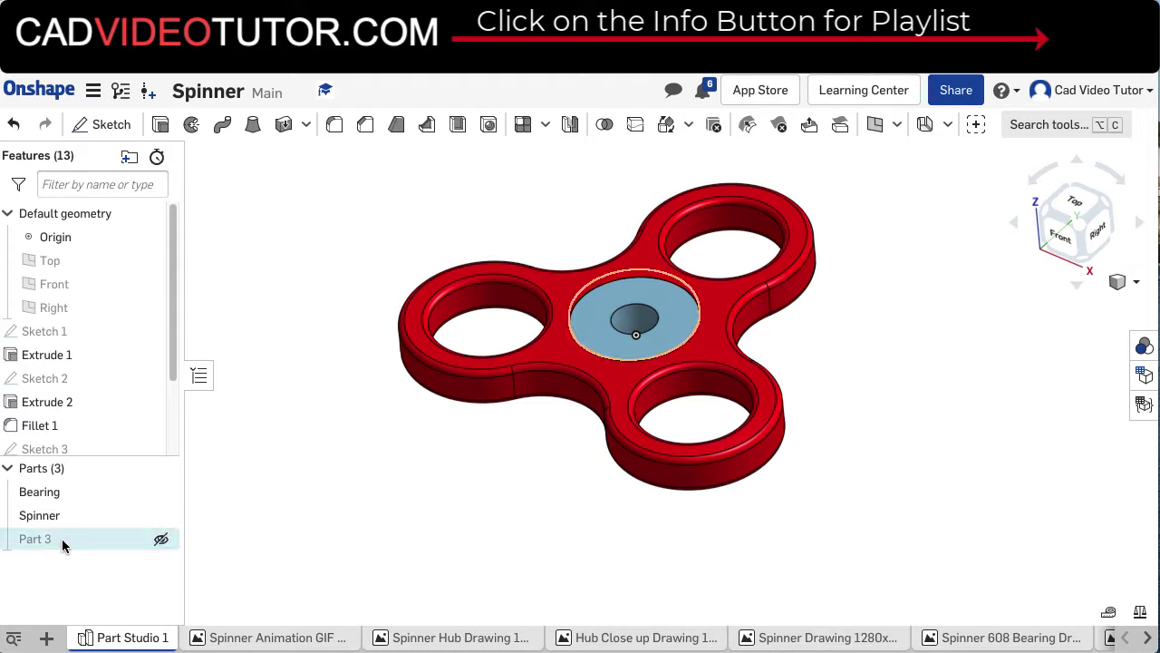
Step: Show the hidden Part 3 again in the parts list
left_click(159, 541)
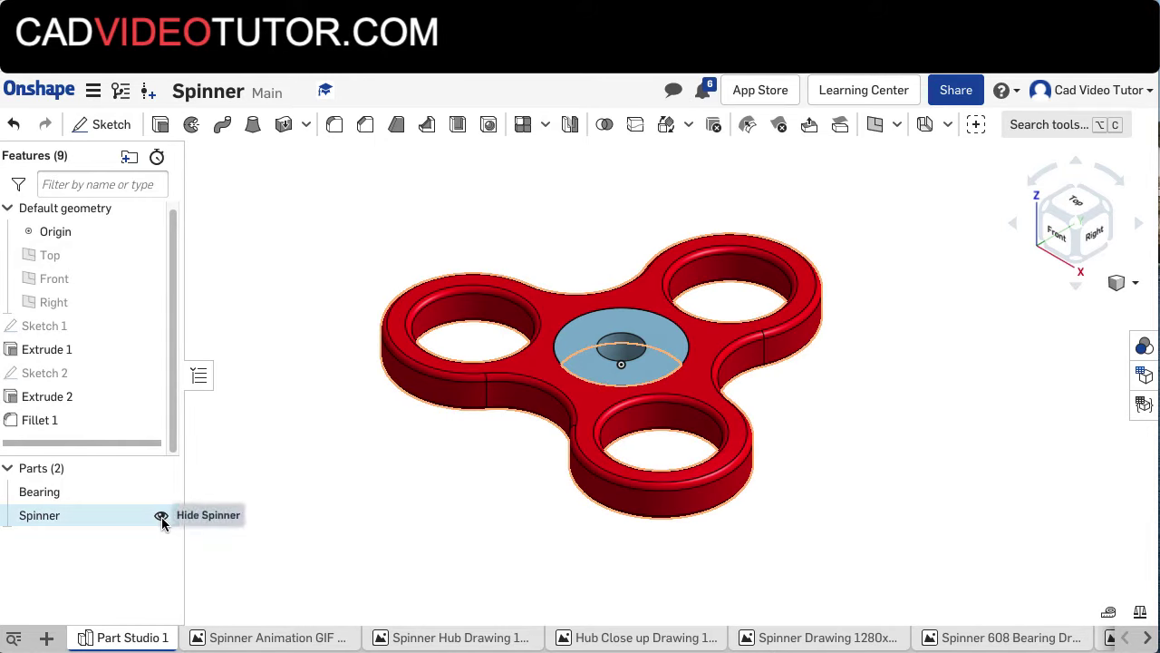
Step: Hide the Spinner part and show the default planes
left_click(162, 515)
scroll(412, 443, "down", 2)
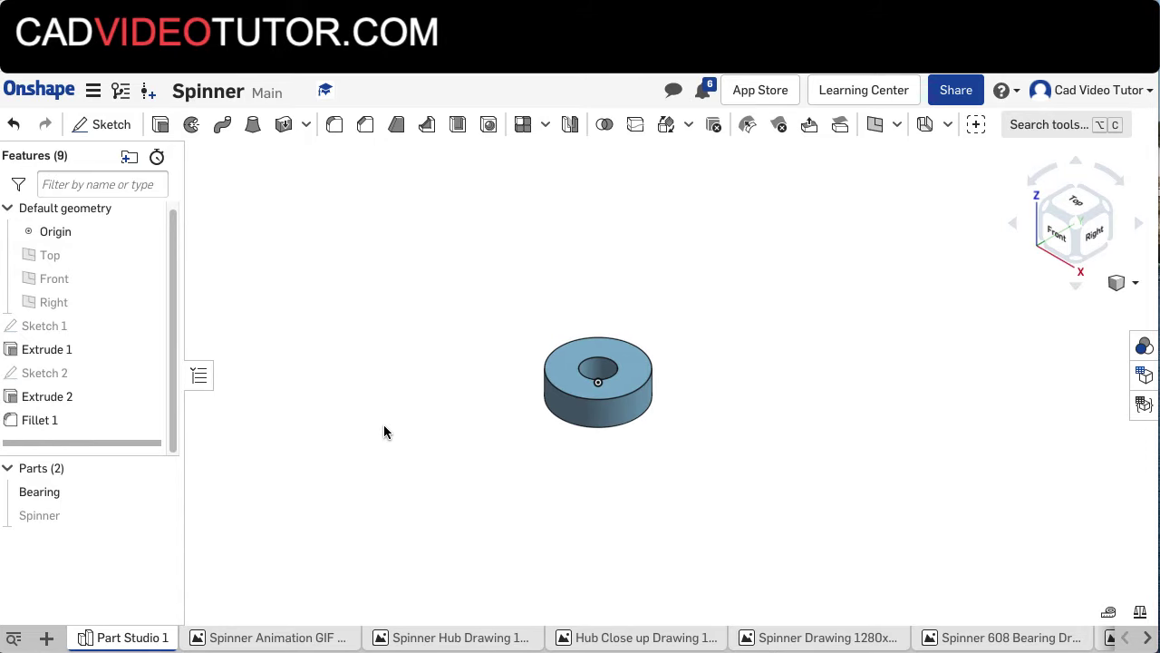
key("p")
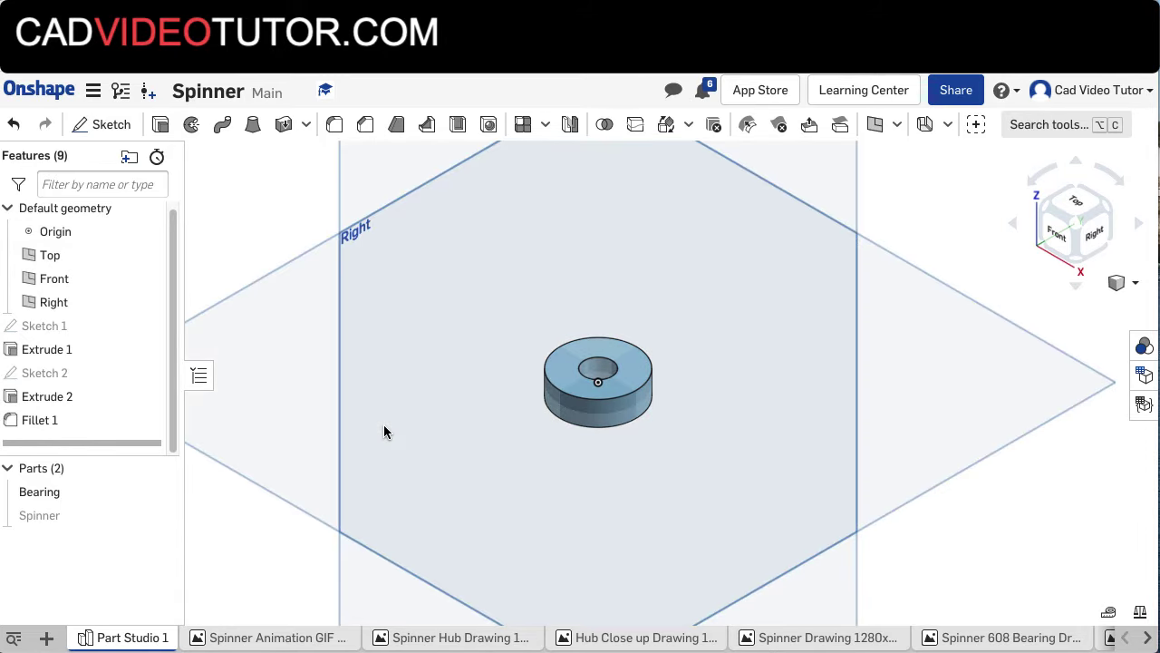
scroll(526, 426, "down", 4)
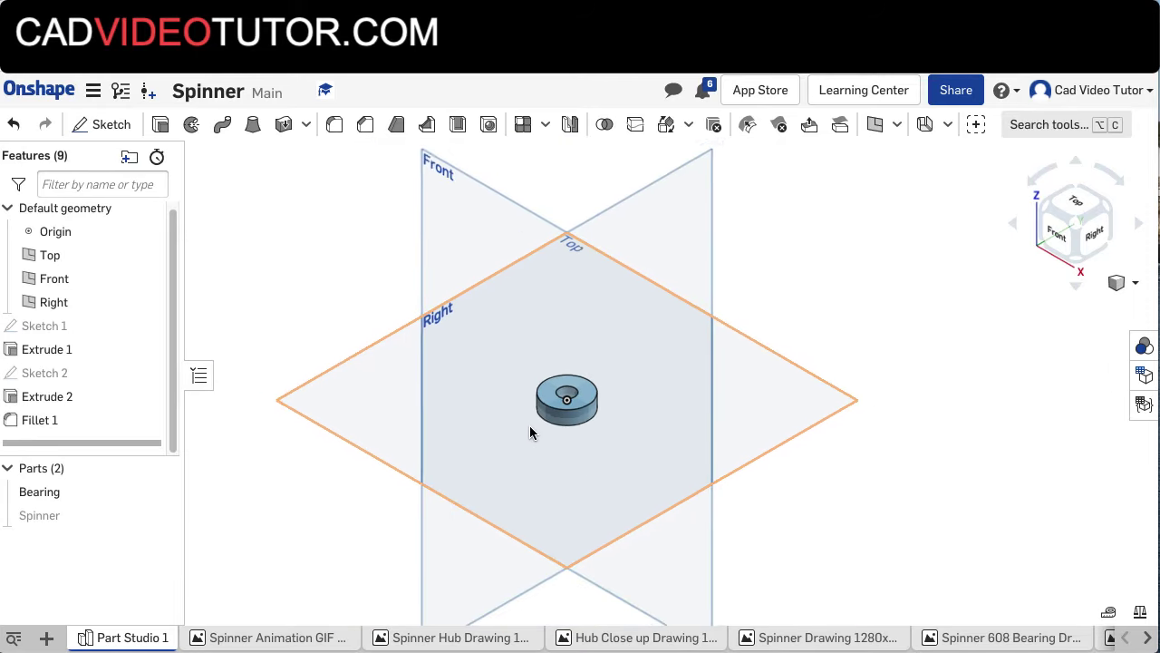
Step: Apply a section view with the Front plane added as a second section plane
left_click(1123, 287)
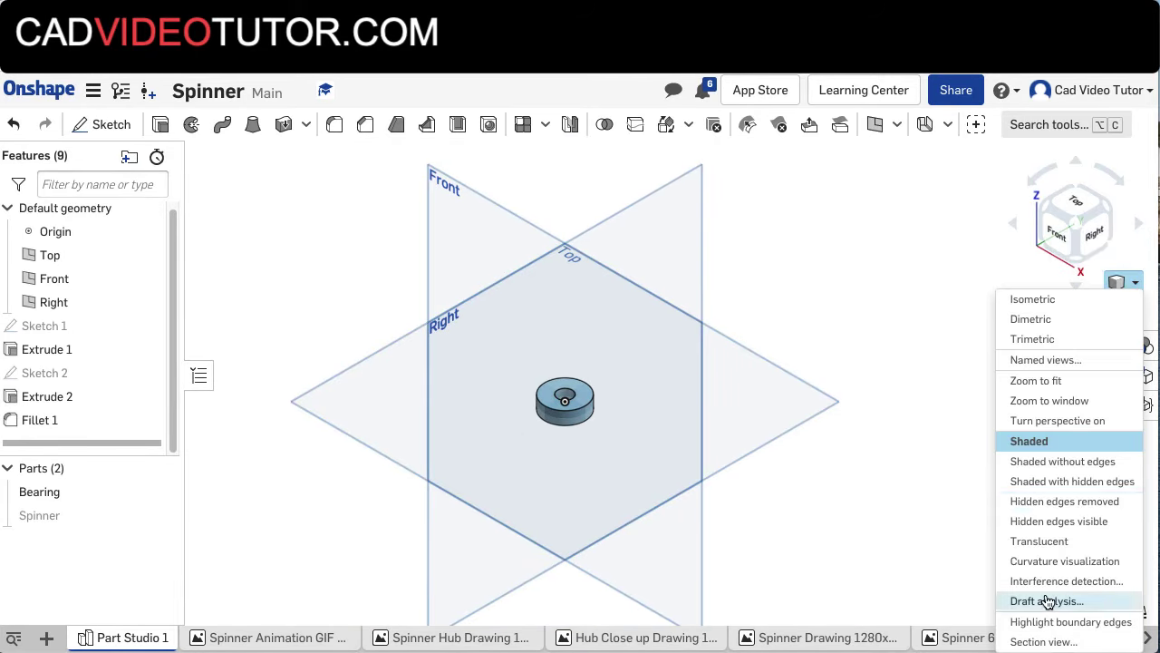
left_click(1044, 641)
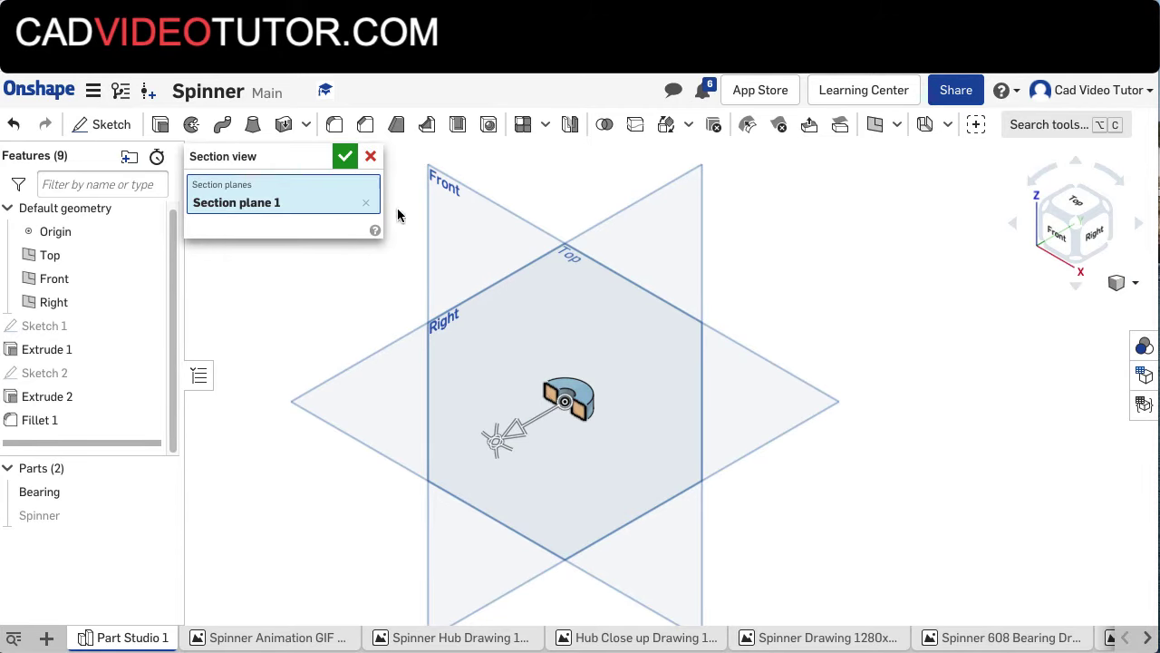
left_click(465, 216)
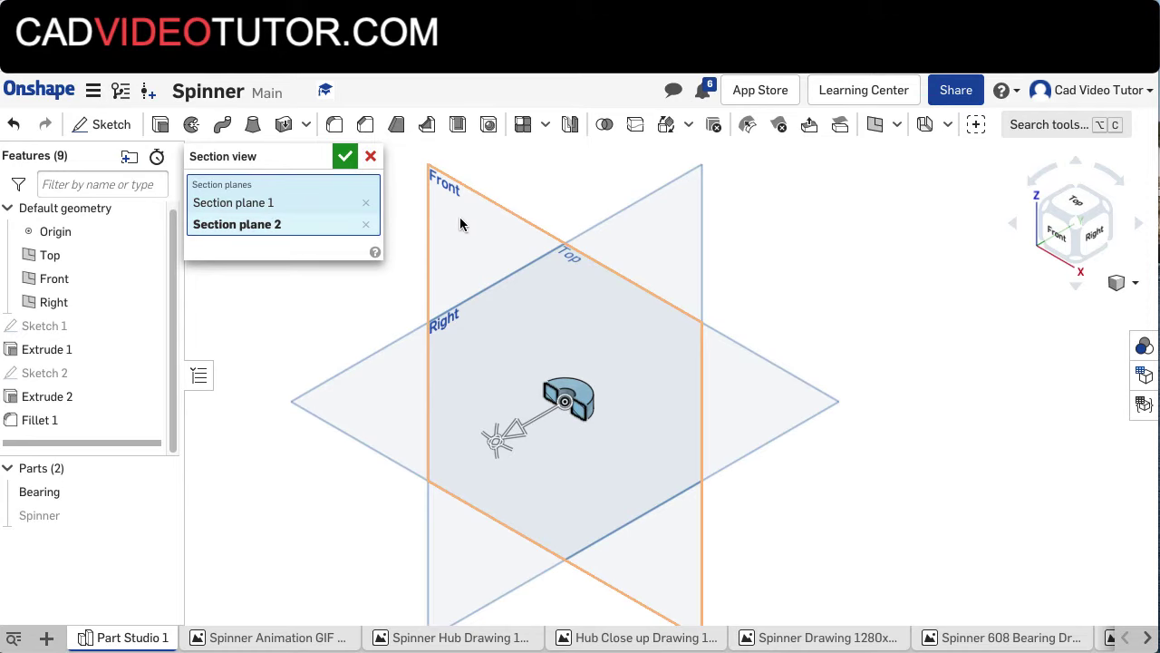
left_click(346, 158)
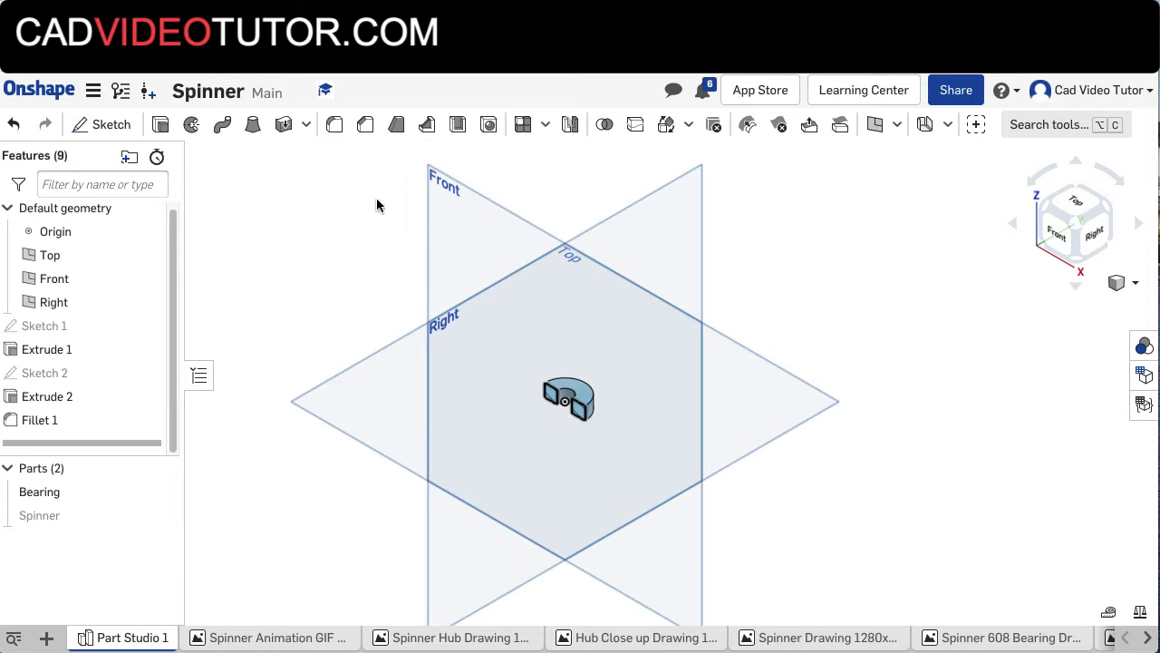
Step: Start Sketch 3 on the Front plane and hide the default planes
left_click(97, 128)
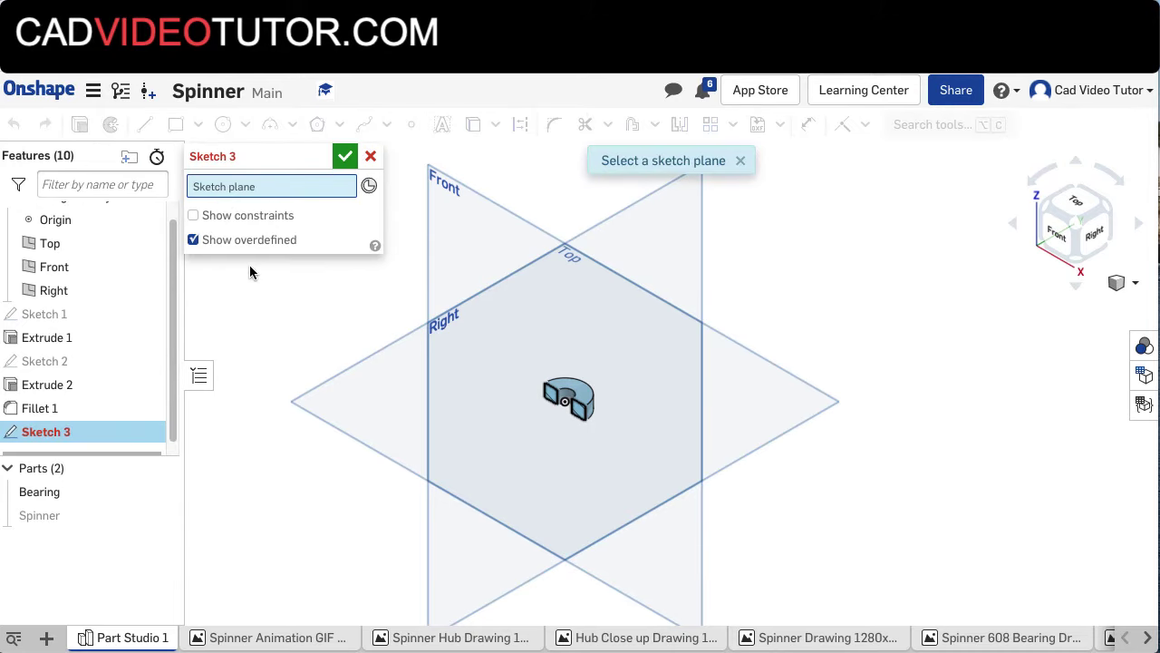
left_click(461, 233)
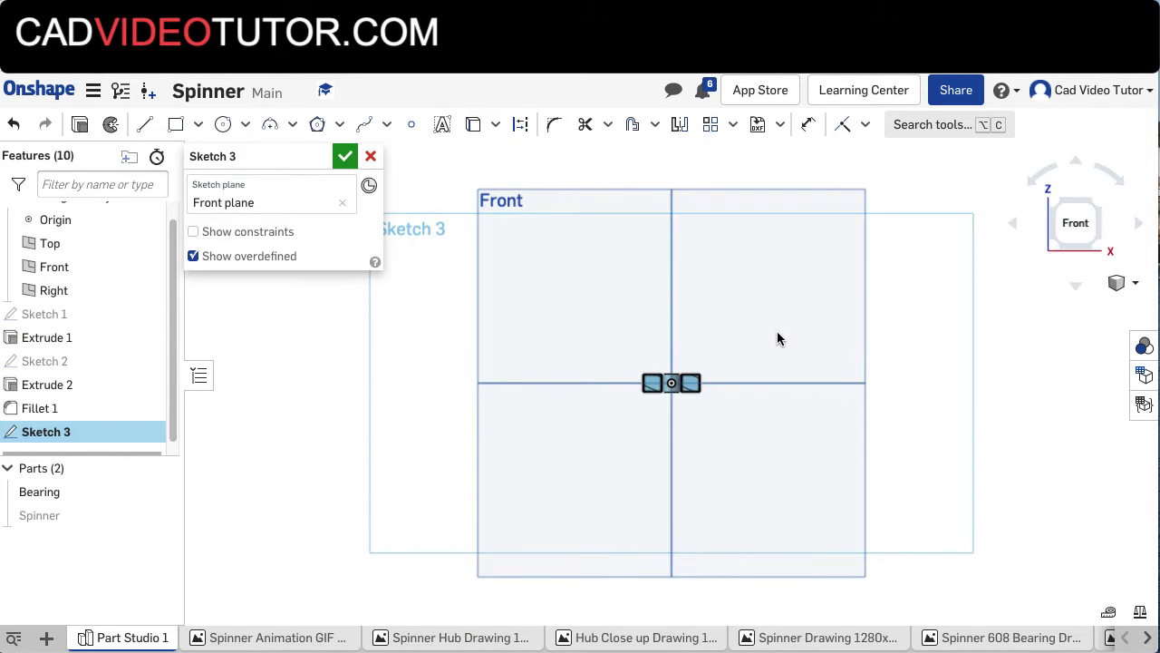
key("p")
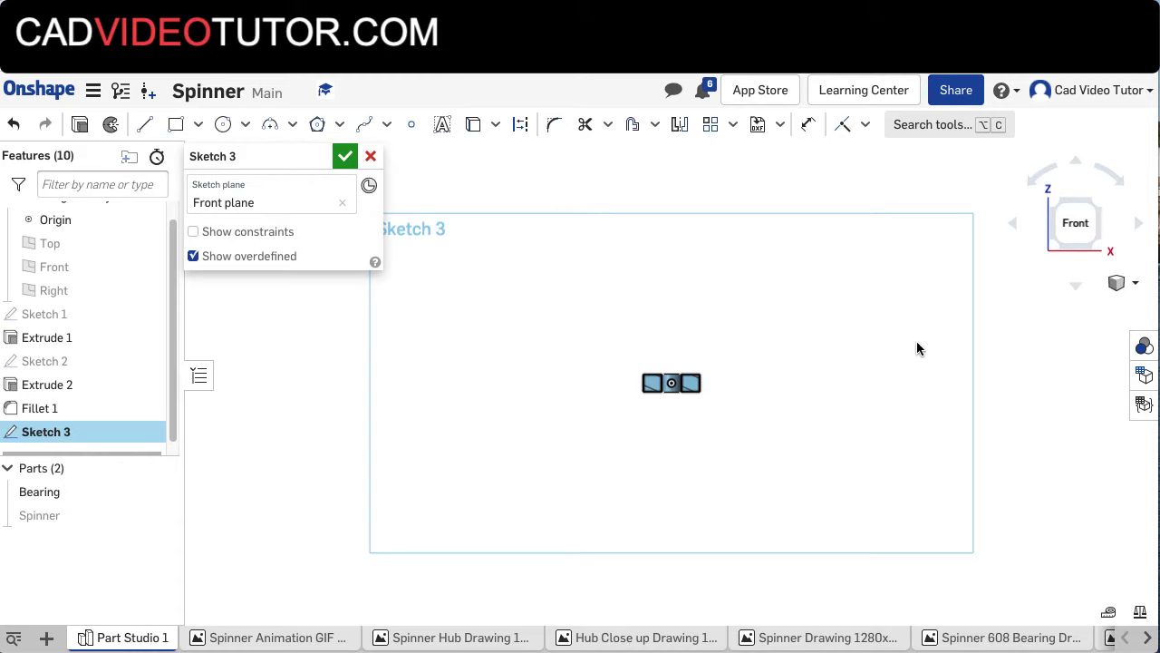
scroll(776, 375, "down", 2)
scroll(785, 383, "up", 5)
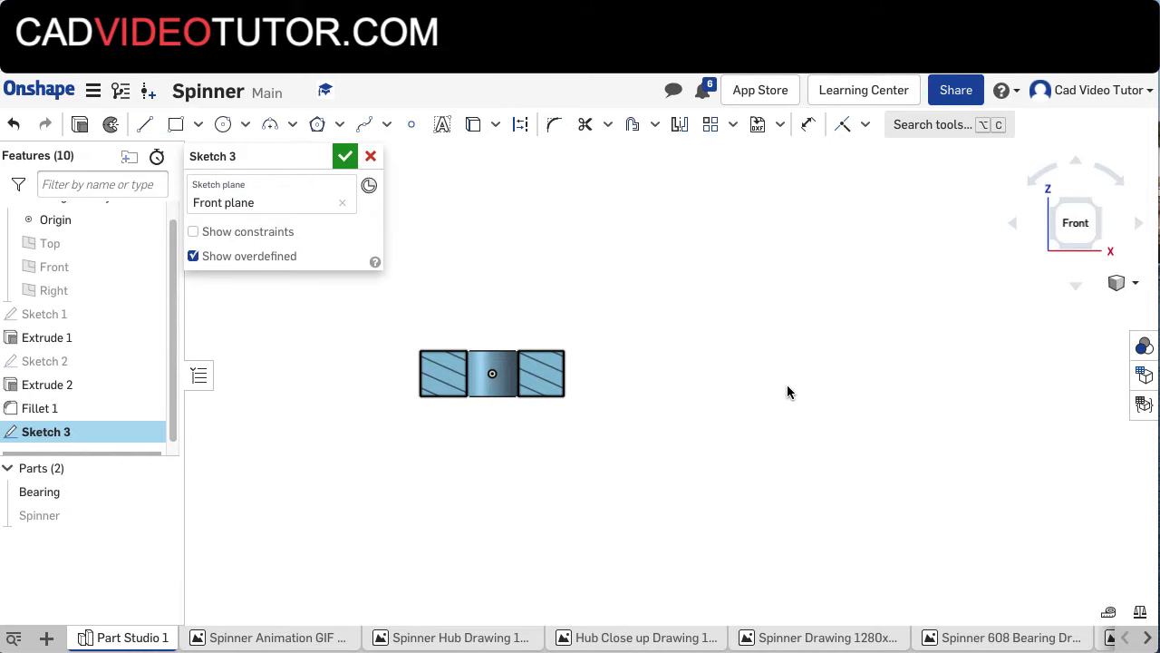
Step: Centre and zoom the view on the sectioned bearing, briefly hiding and reshowing the Bearing
middle_click_drag(627, 361, 876, 373)
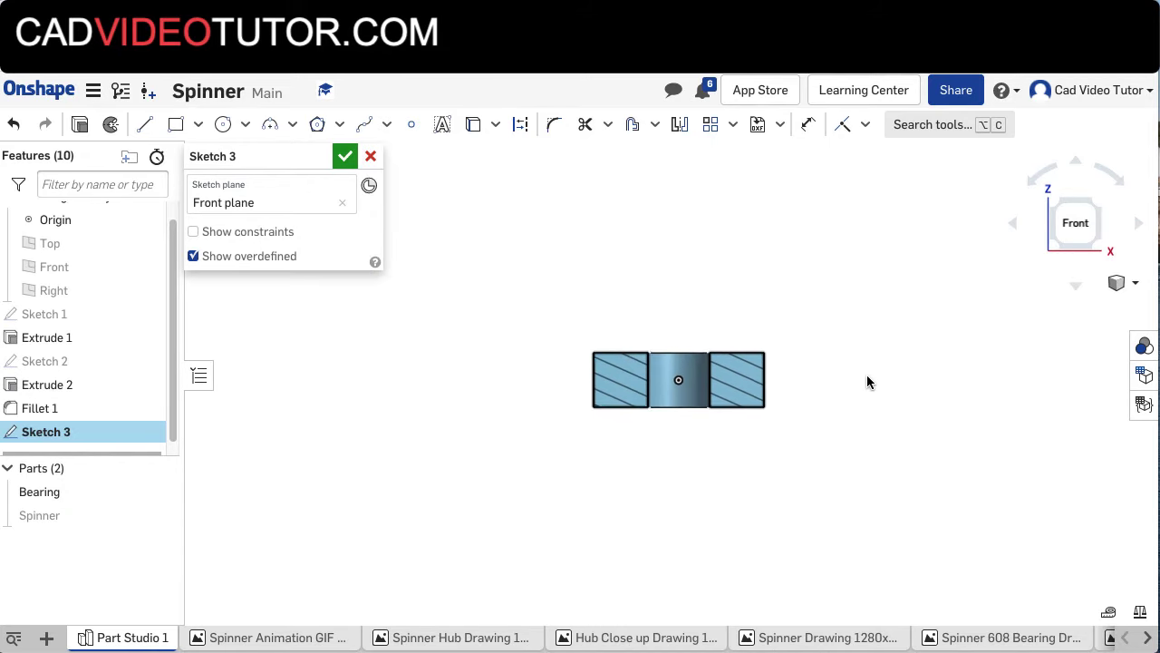
scroll(862, 379, "up", 2)
scroll(851, 387, "up", 1)
middle_click_drag(750, 352, 782, 345)
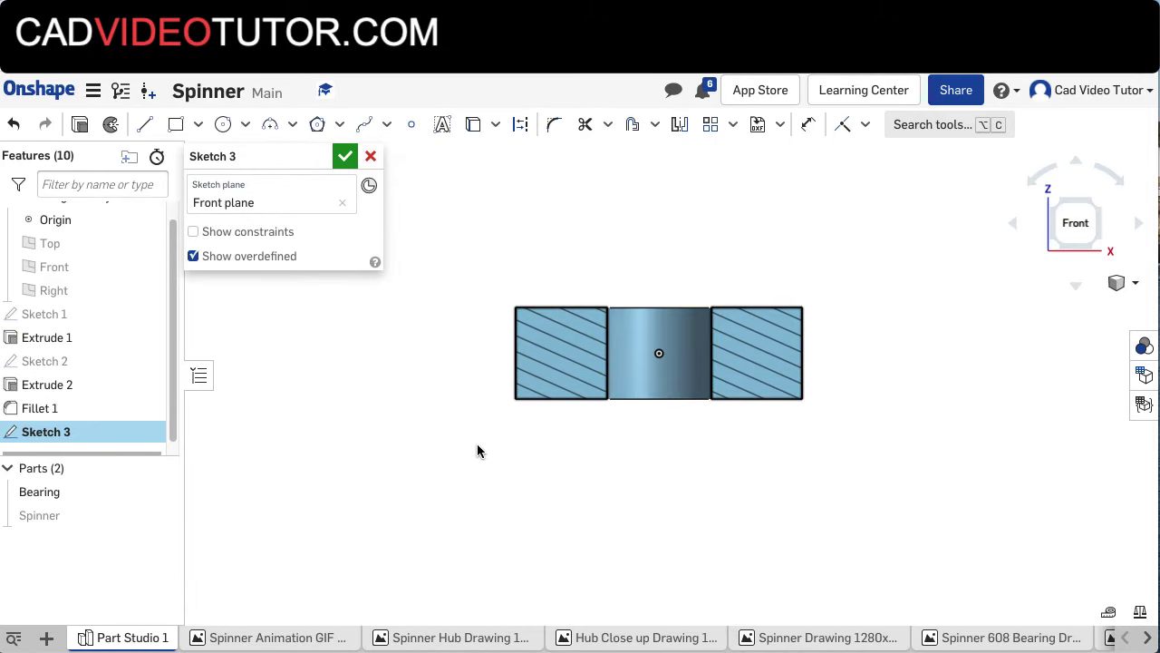
left_click(159, 494)
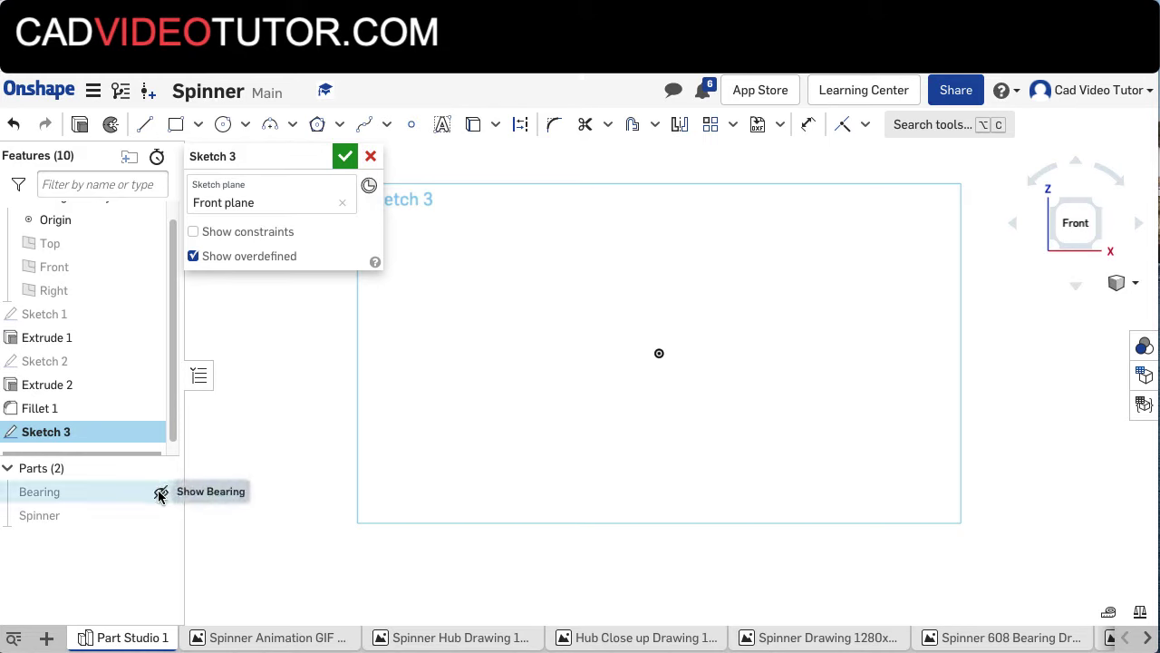
left_click(160, 494)
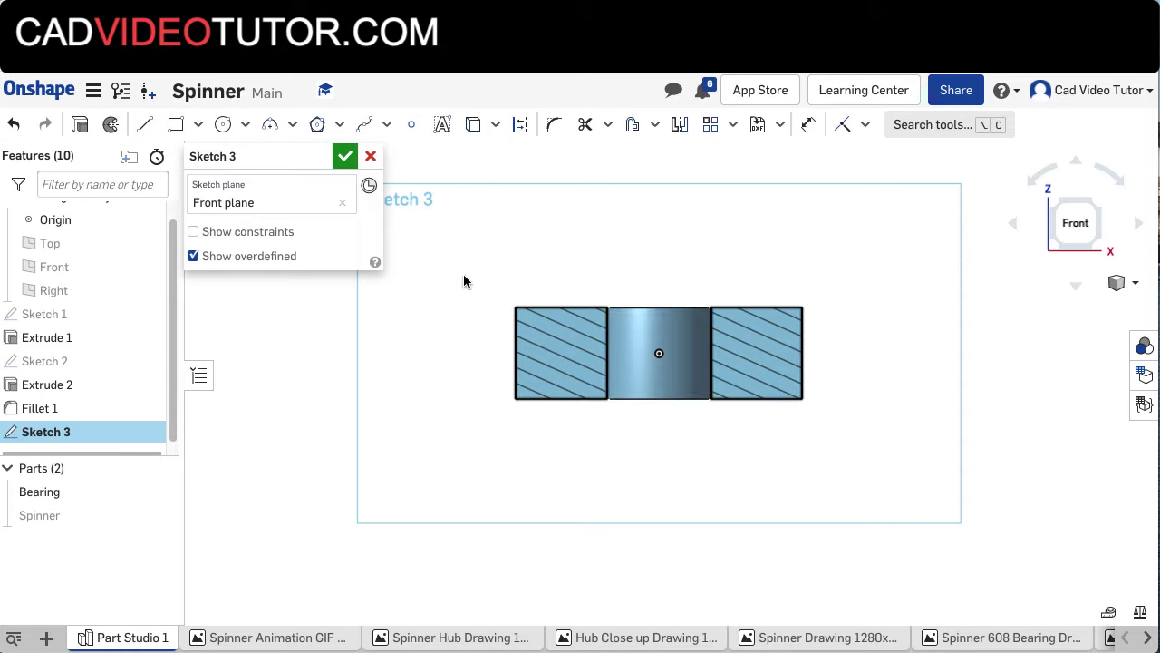
Step: Project the bearing bore's right edge into Sketch 3 with Use, then hide the Bearing
left_click(495, 124)
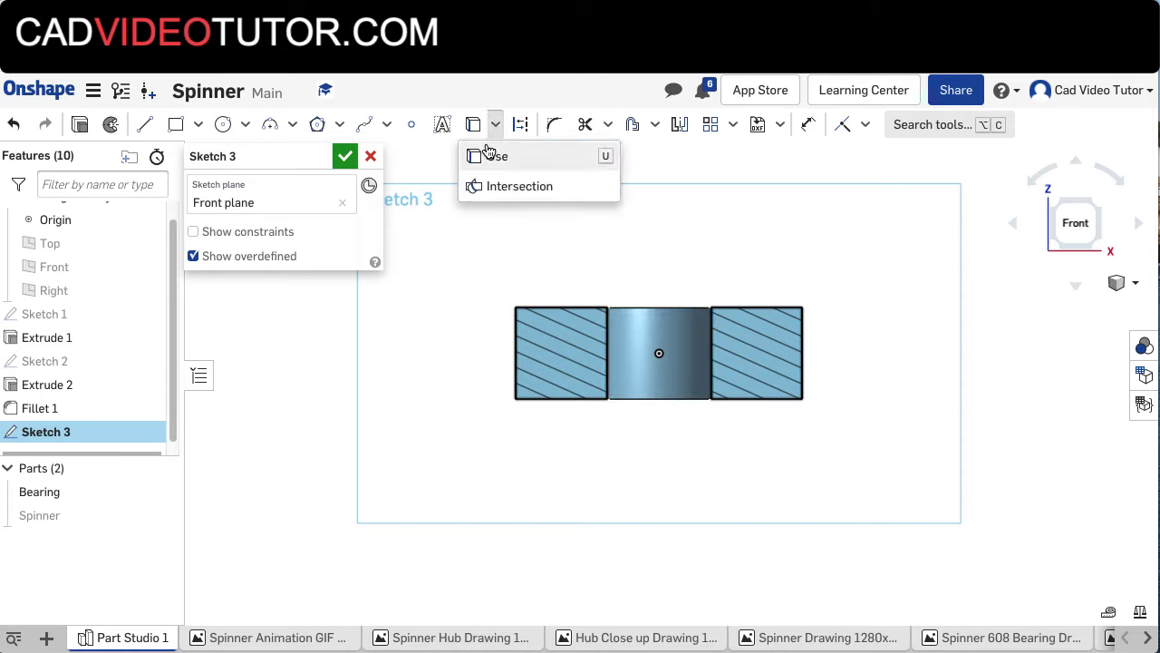
left_click(487, 155)
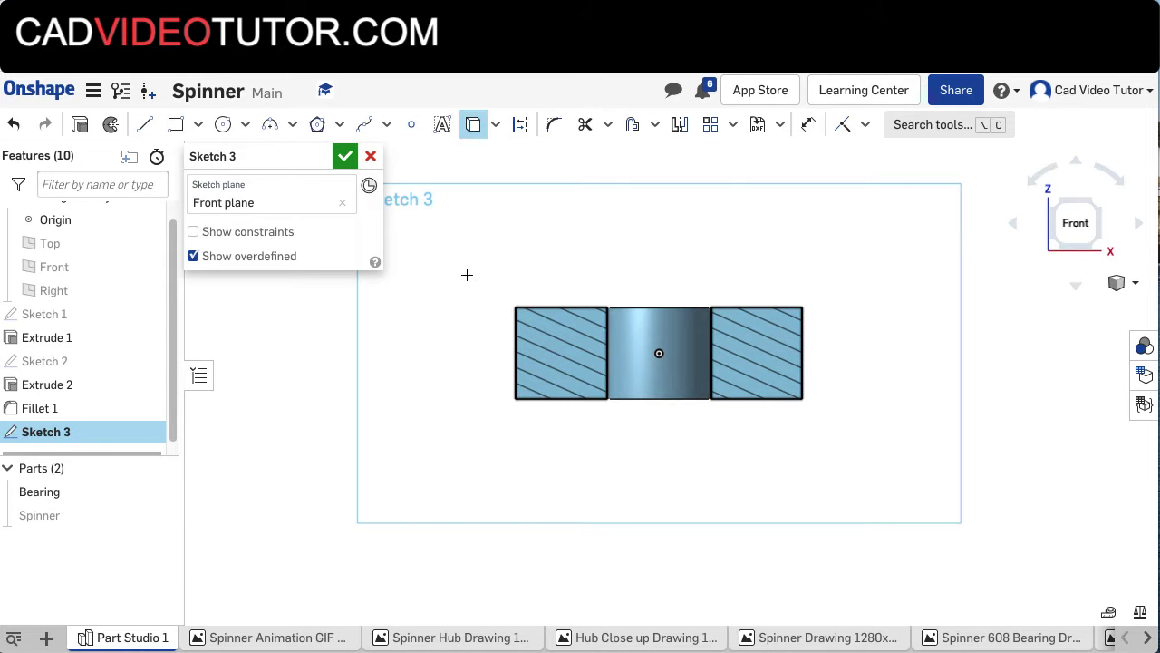
left_click(711, 350)
left_click(161, 493)
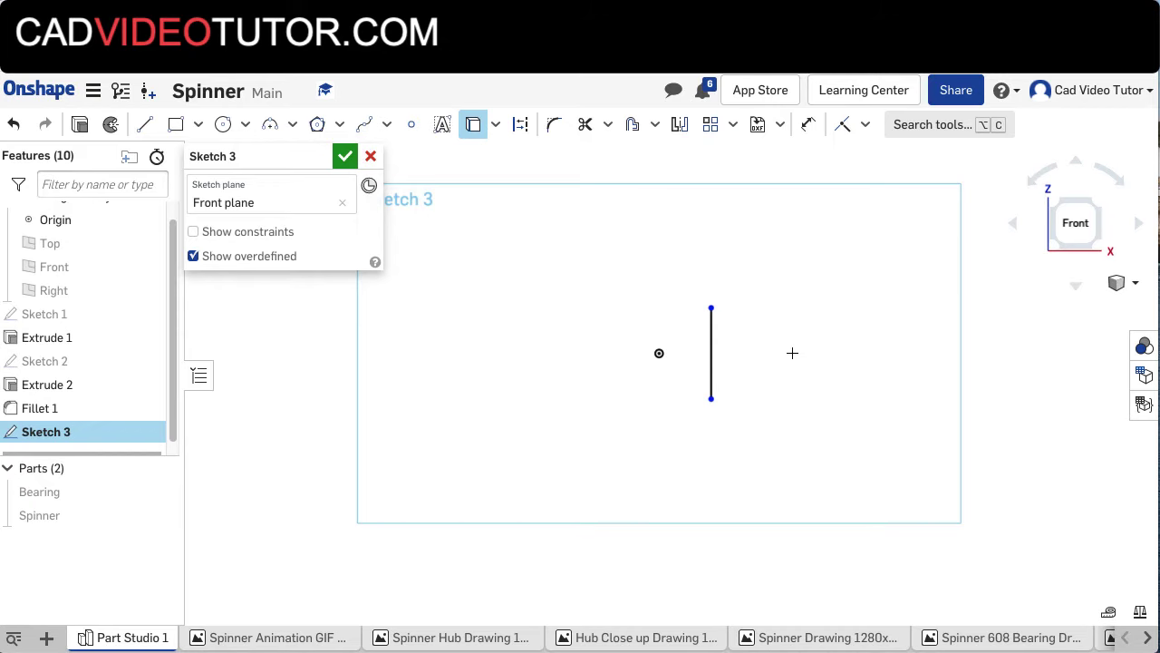
scroll(774, 330, "up", 5)
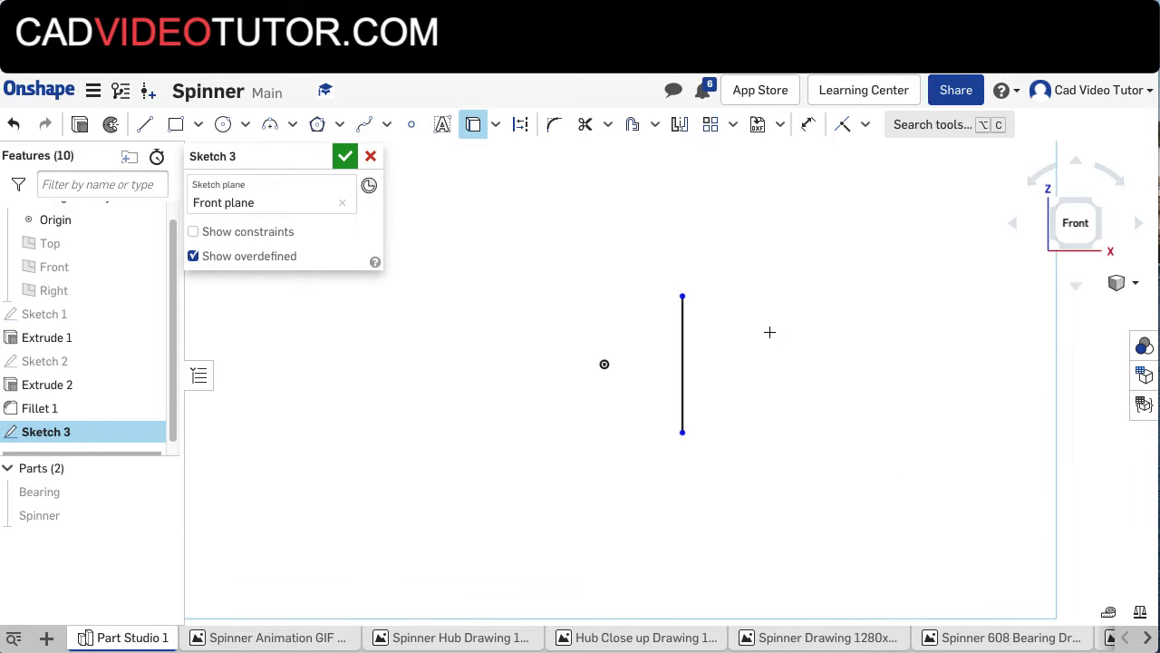
middle_click_drag(694, 383, 754, 396)
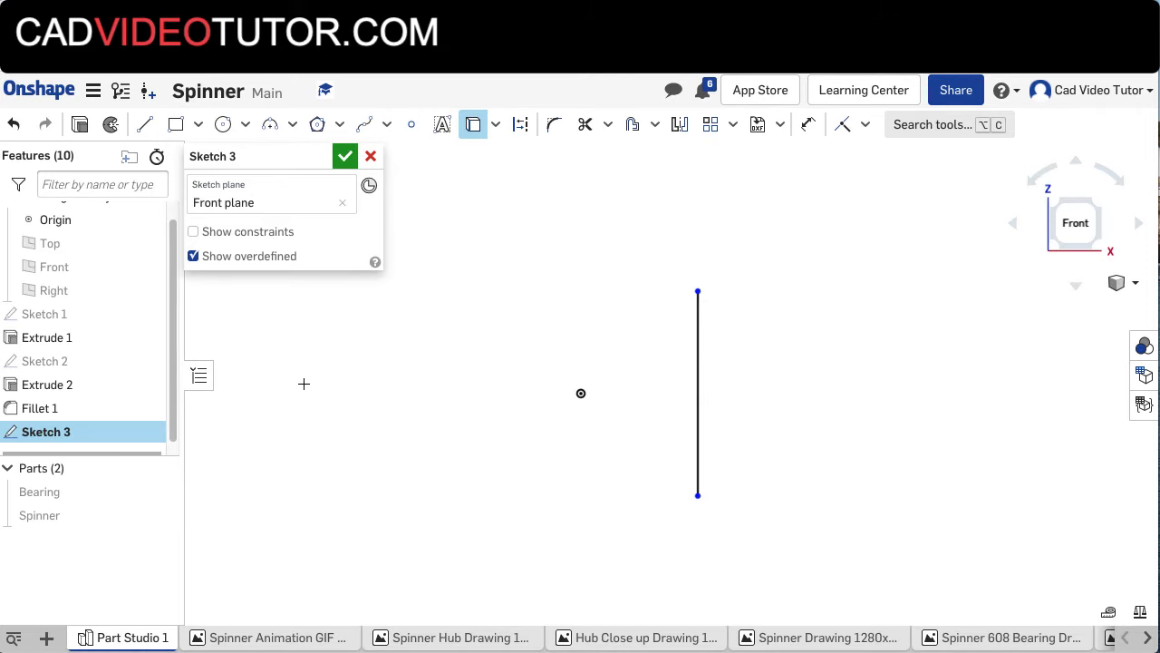
Step: Draw a 4-long horizontal line from the origin, then a 3.5 segment up
key("f")
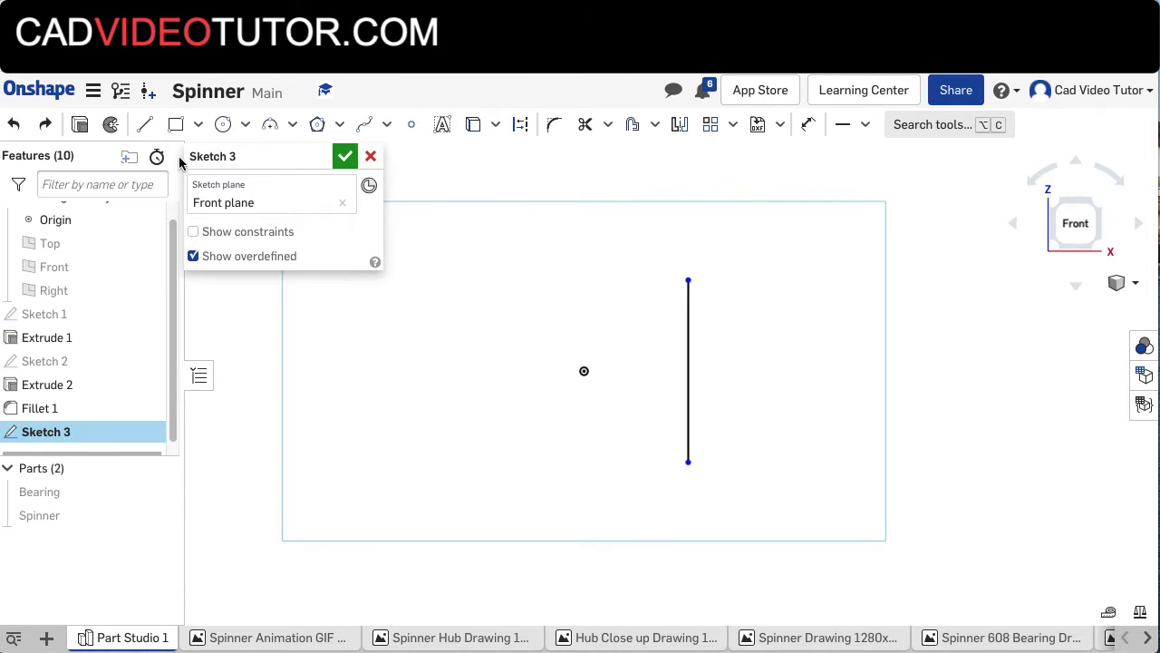
left_click(145, 125)
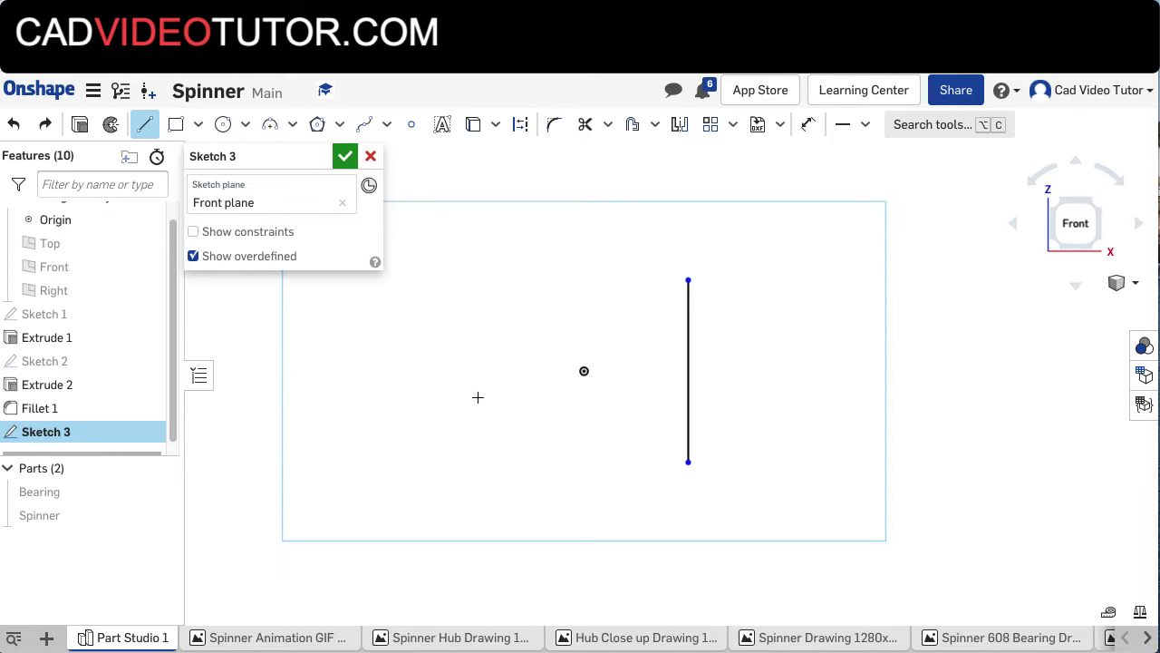
left_click(584, 370)
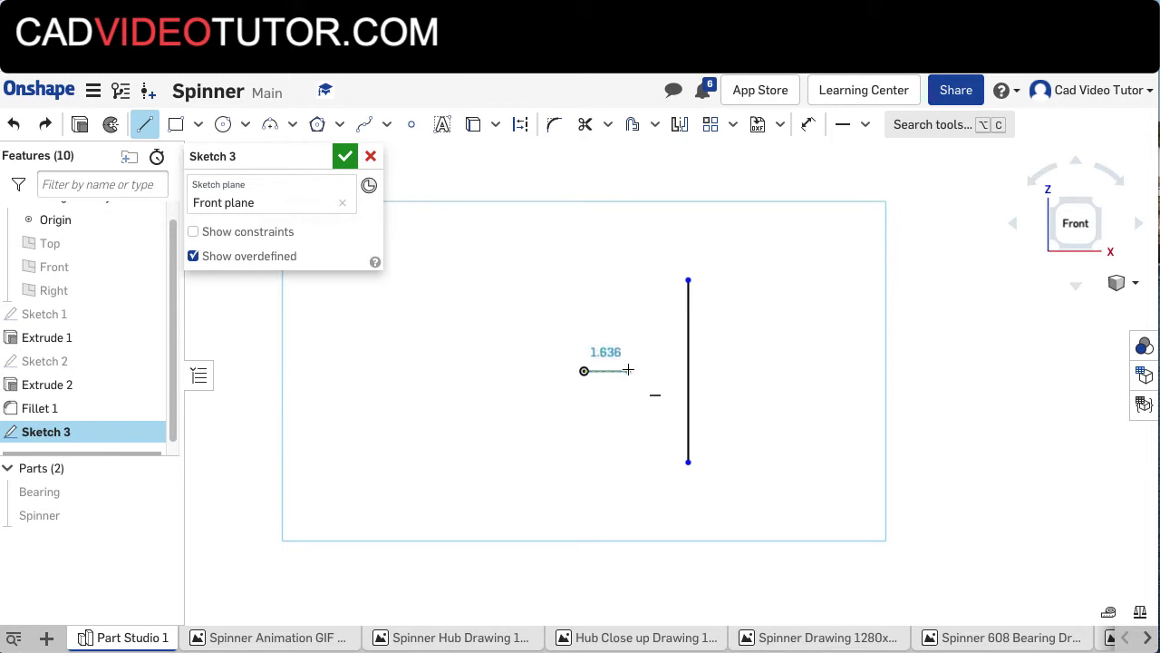
left_click(690, 371)
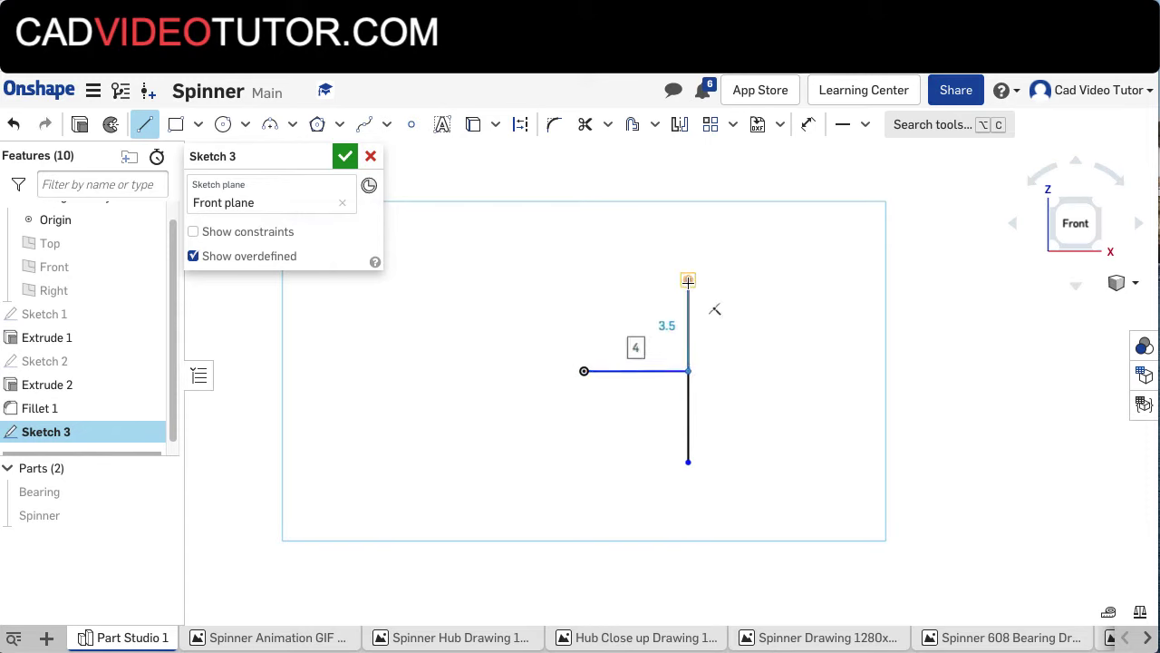
left_click(688, 281)
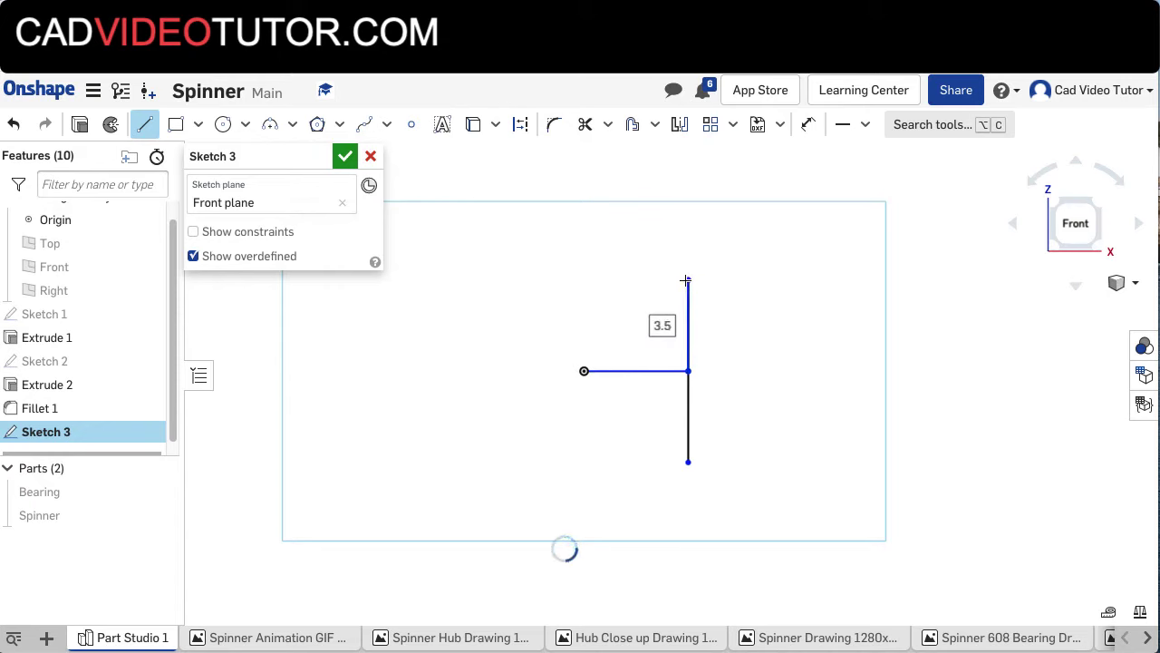
Step: Draw the stepped outline rising right from the top endpoint and returning left across the top
left_click(688, 280)
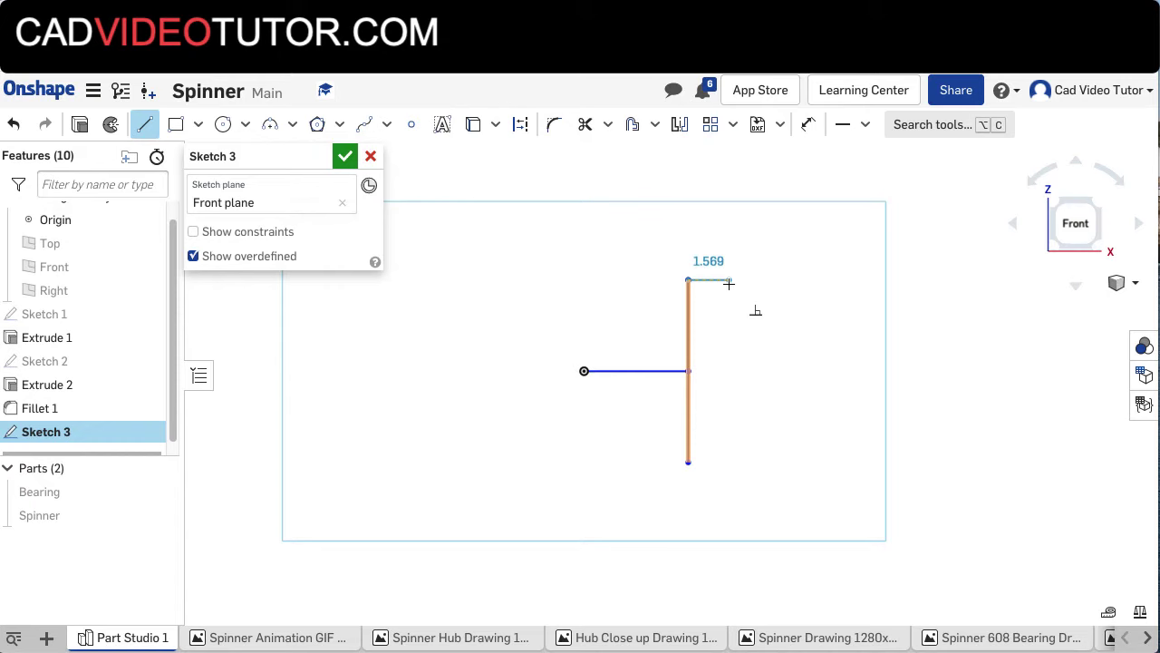
left_click(740, 279)
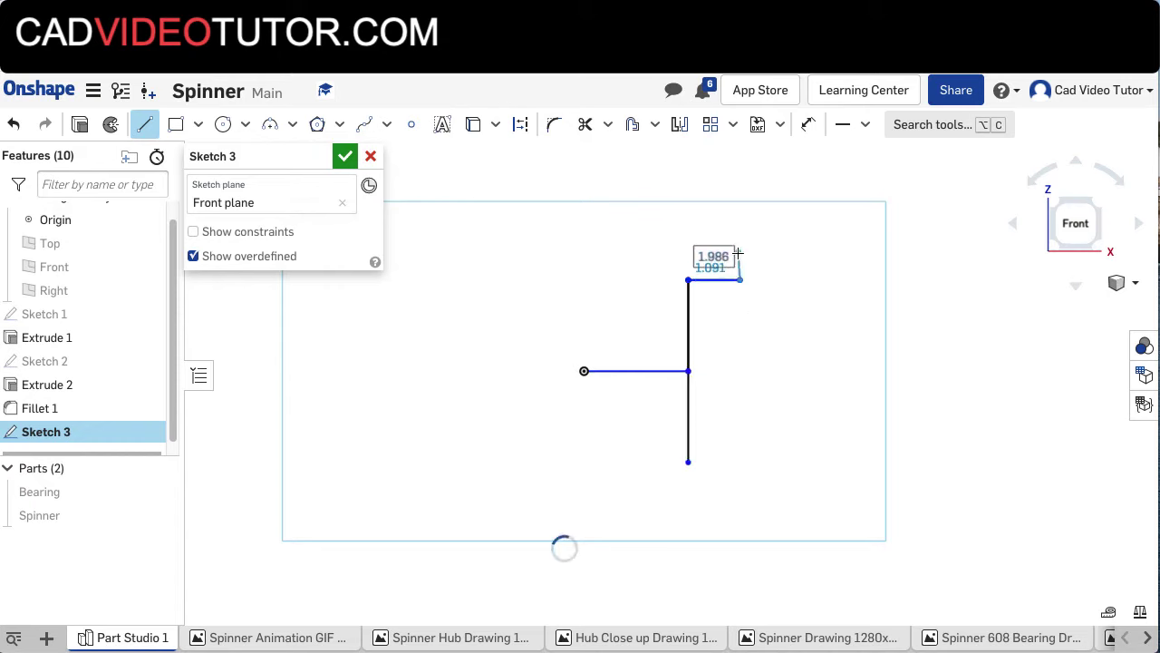
left_click(739, 247)
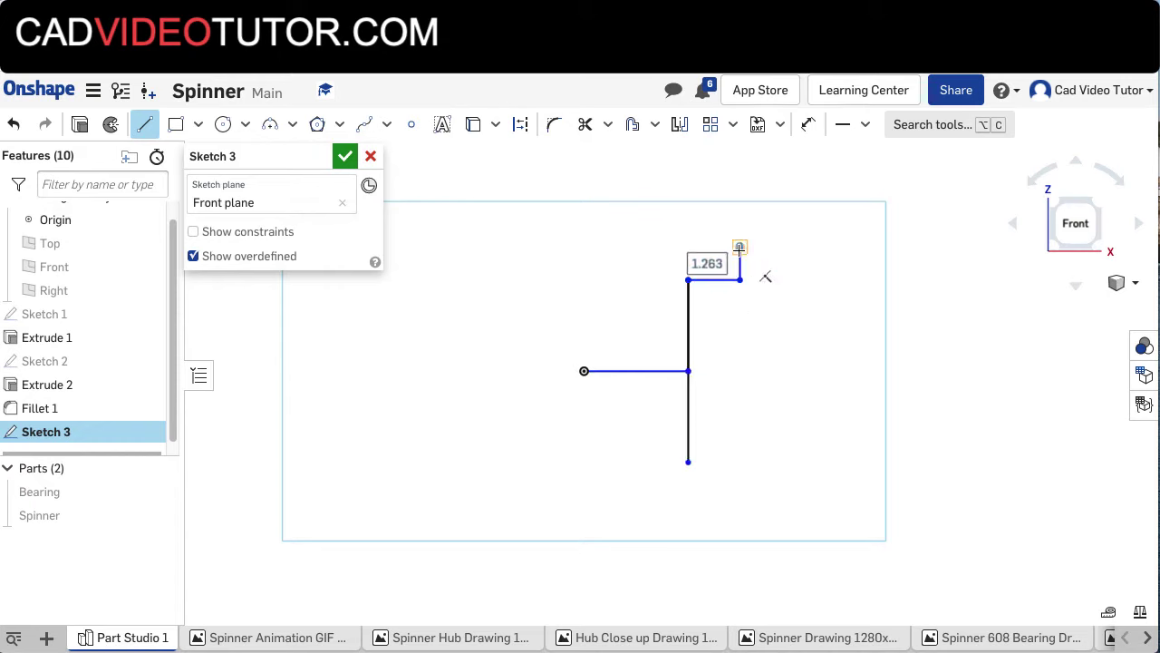
left_click(935, 254)
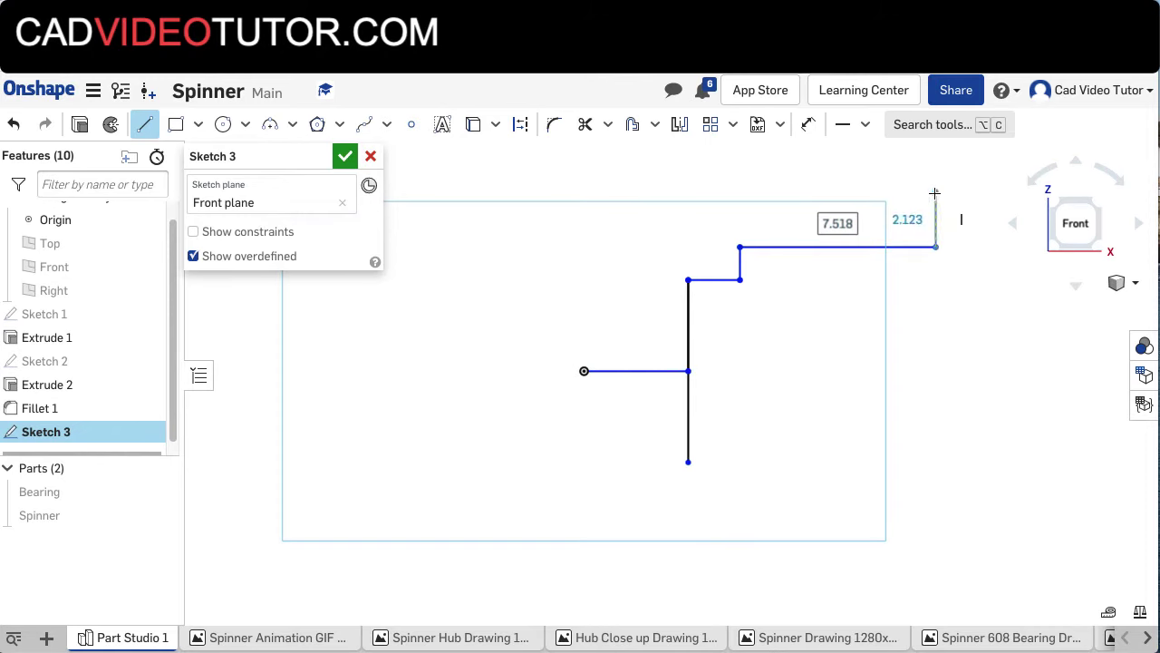
left_click(935, 188)
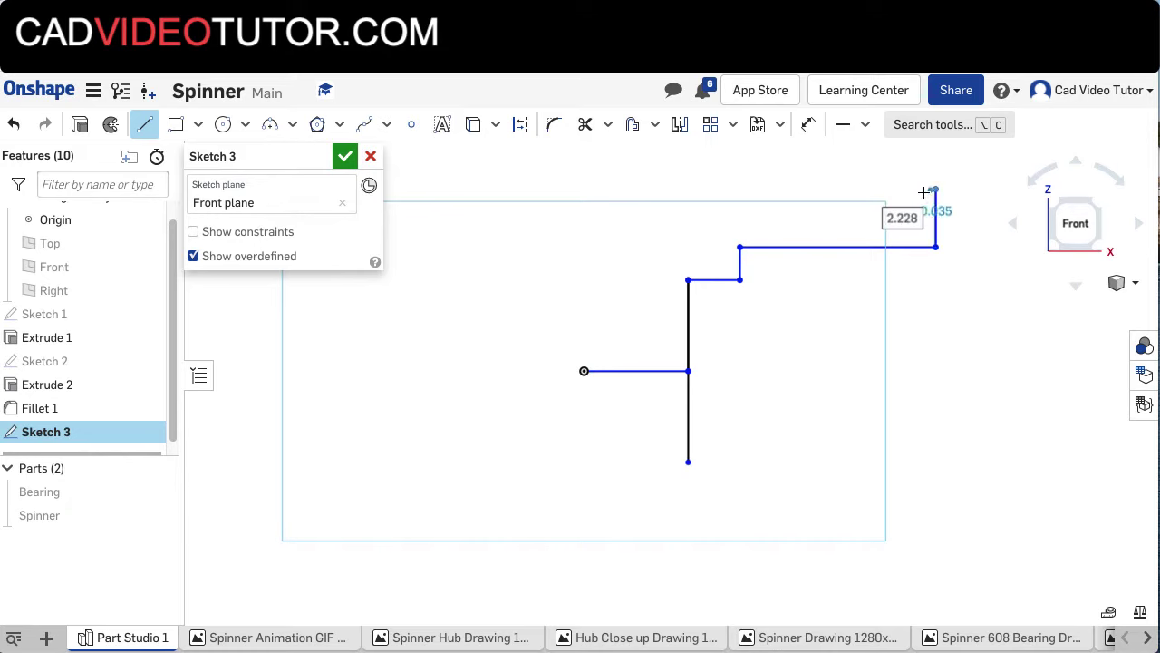
left_click(859, 189)
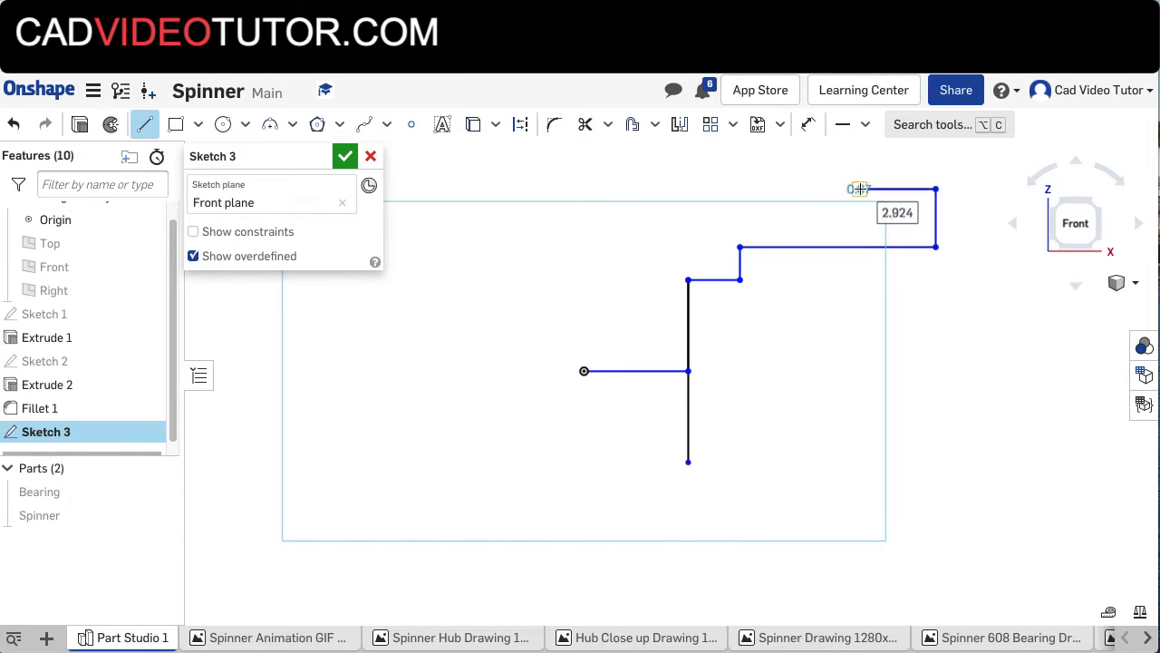
right_click(803, 210)
Step: End the profile chain and draw a vertical construction centreline through the origin
left_click(825, 223)
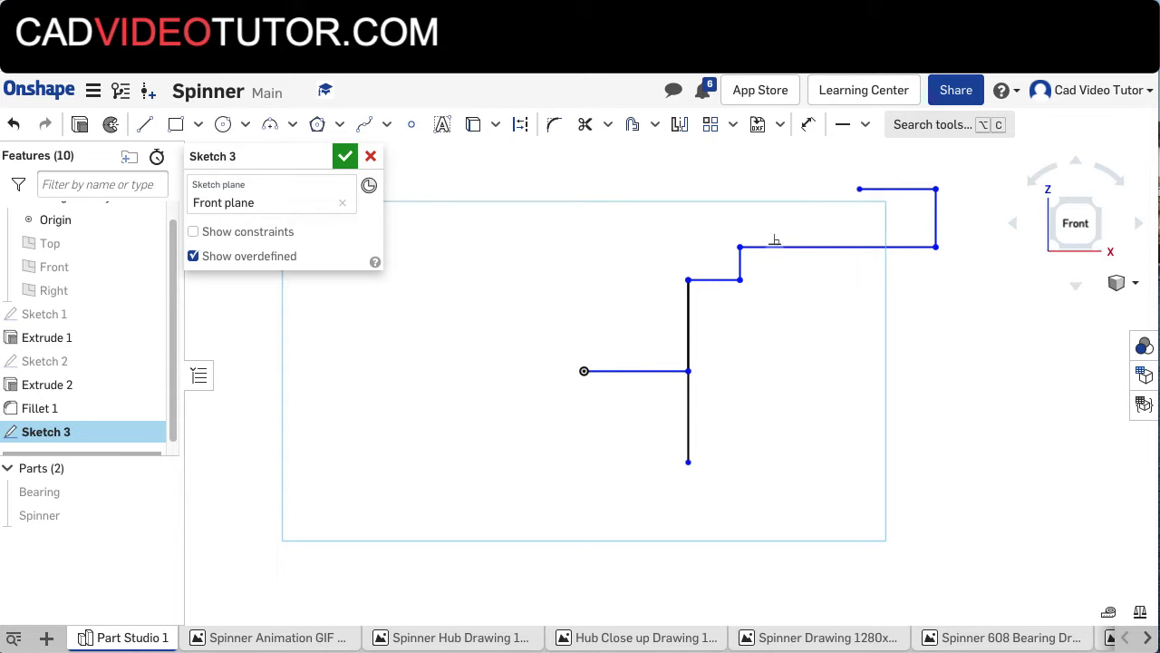
left_click(147, 127)
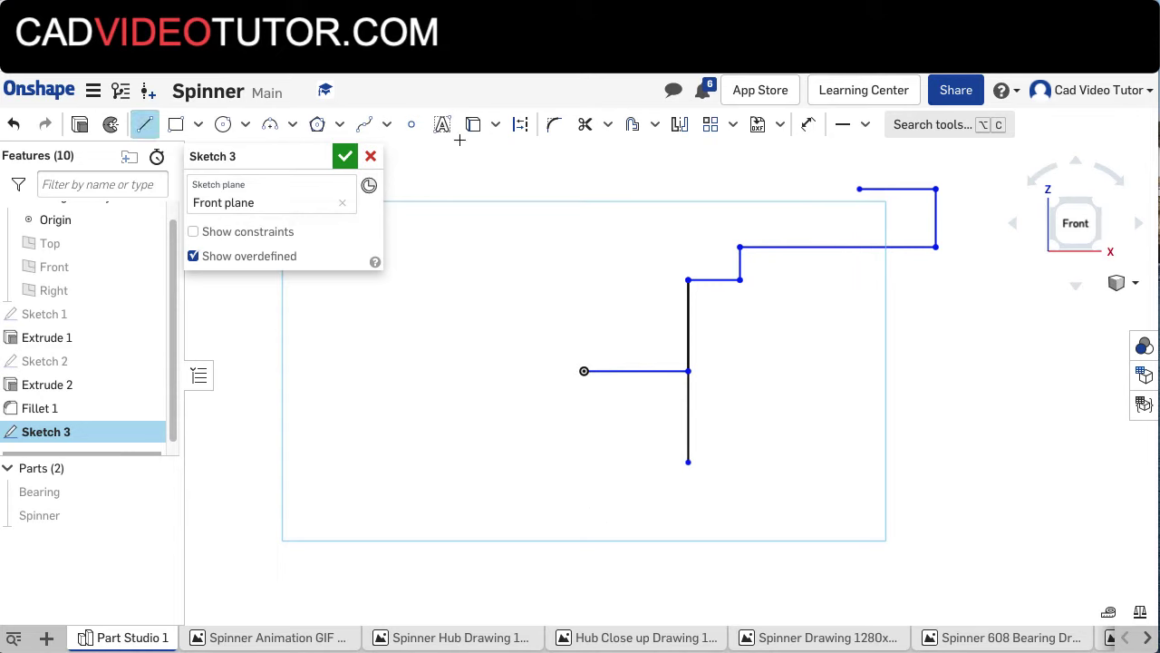
left_click(520, 124)
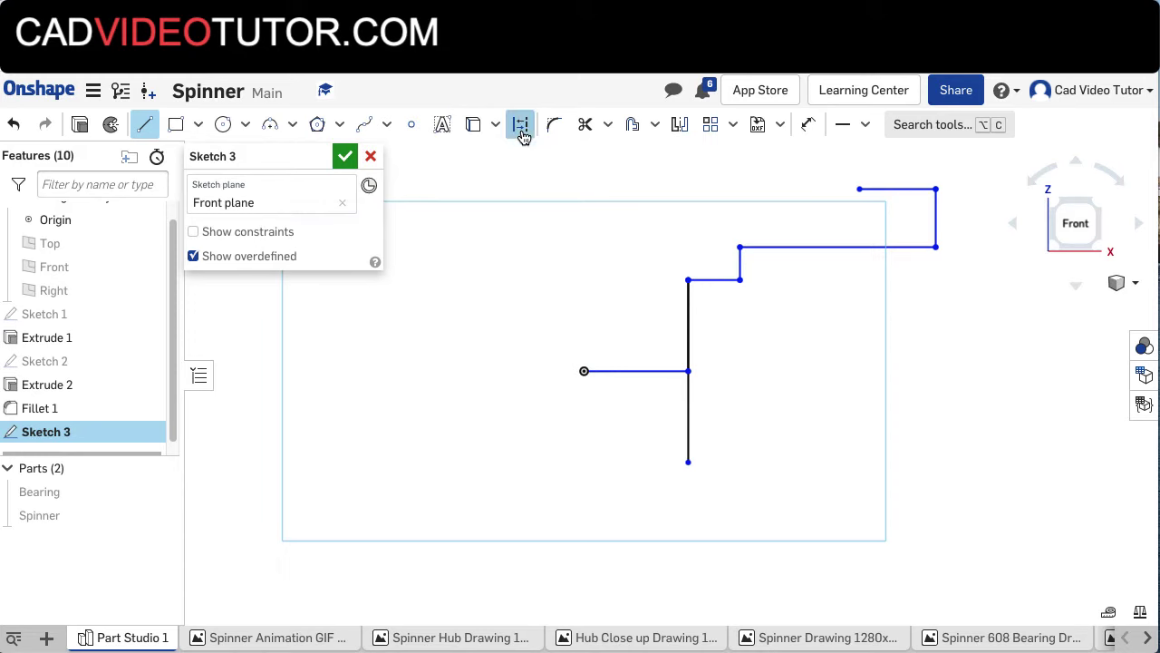
left_click(585, 374)
left_click(584, 190)
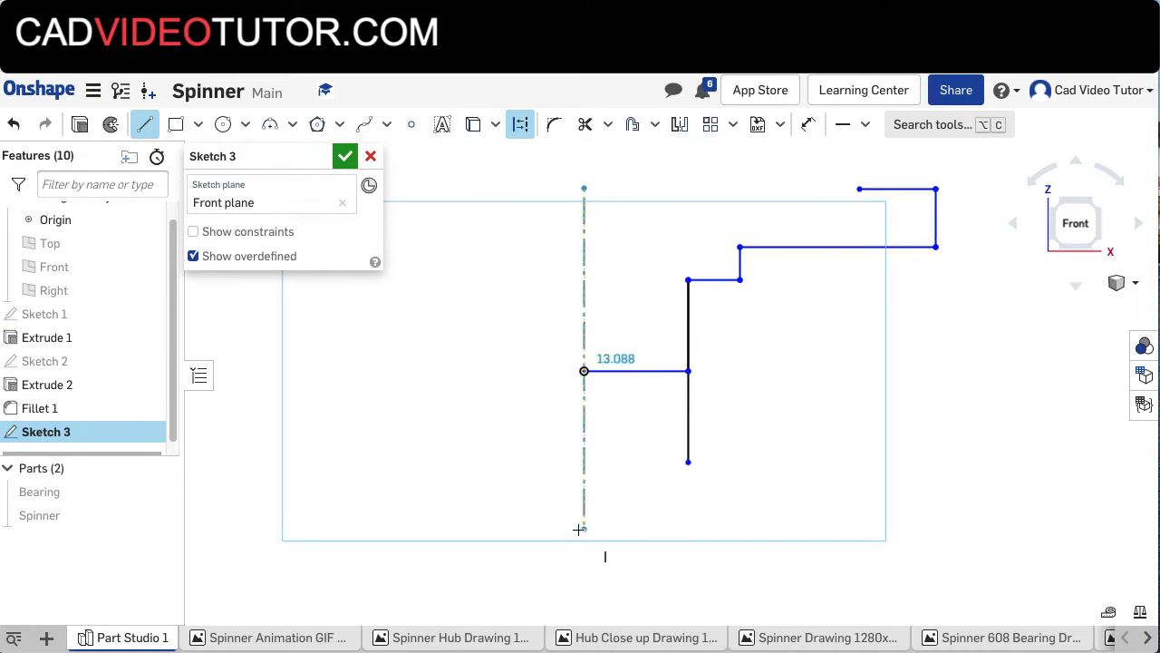
left_click(584, 527)
right_click(621, 490)
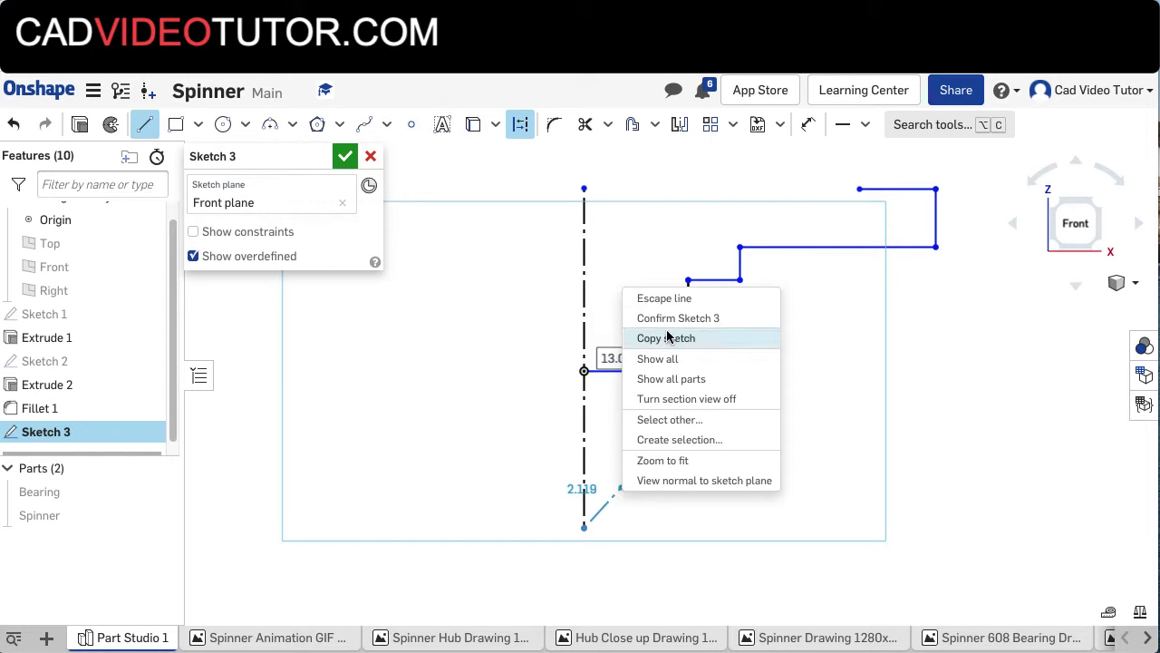
left_click(658, 300)
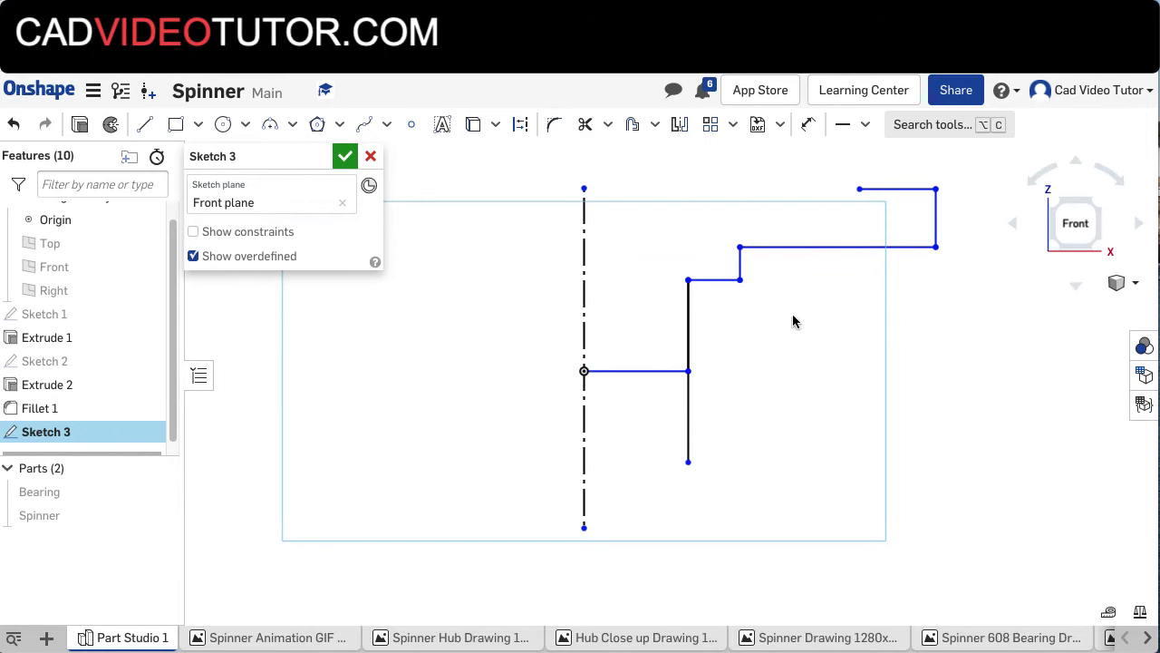
Step: Dimension the inner step as Ø10 and the outer right edge as Ø22 about the centreline
left_click(809, 129)
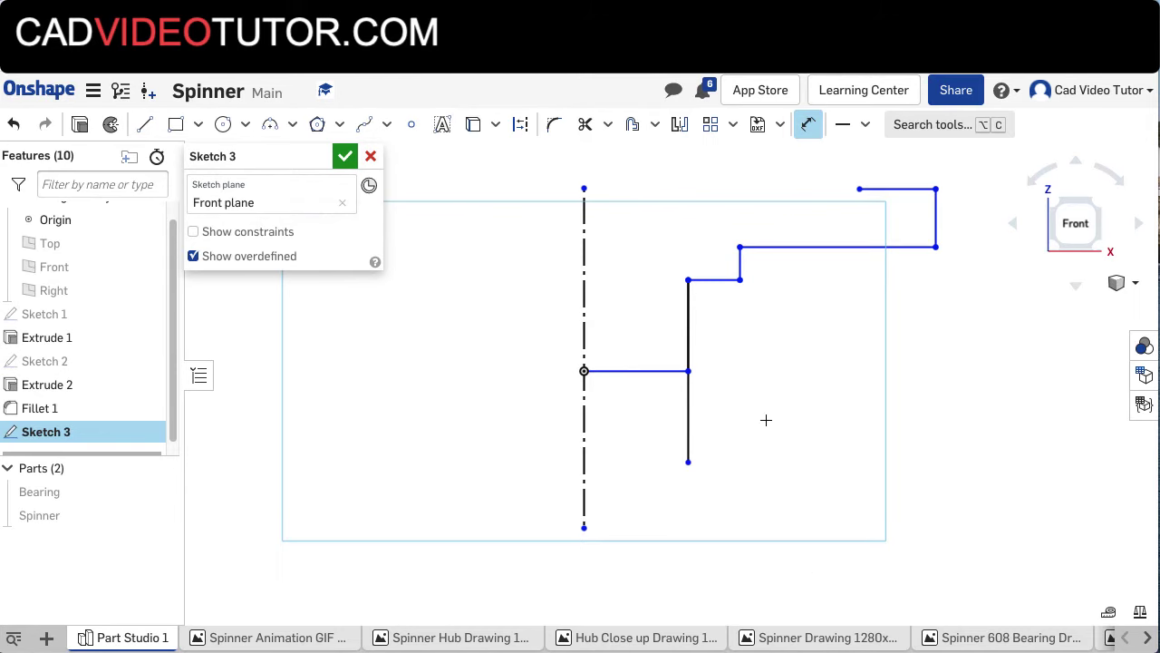
left_click(741, 263)
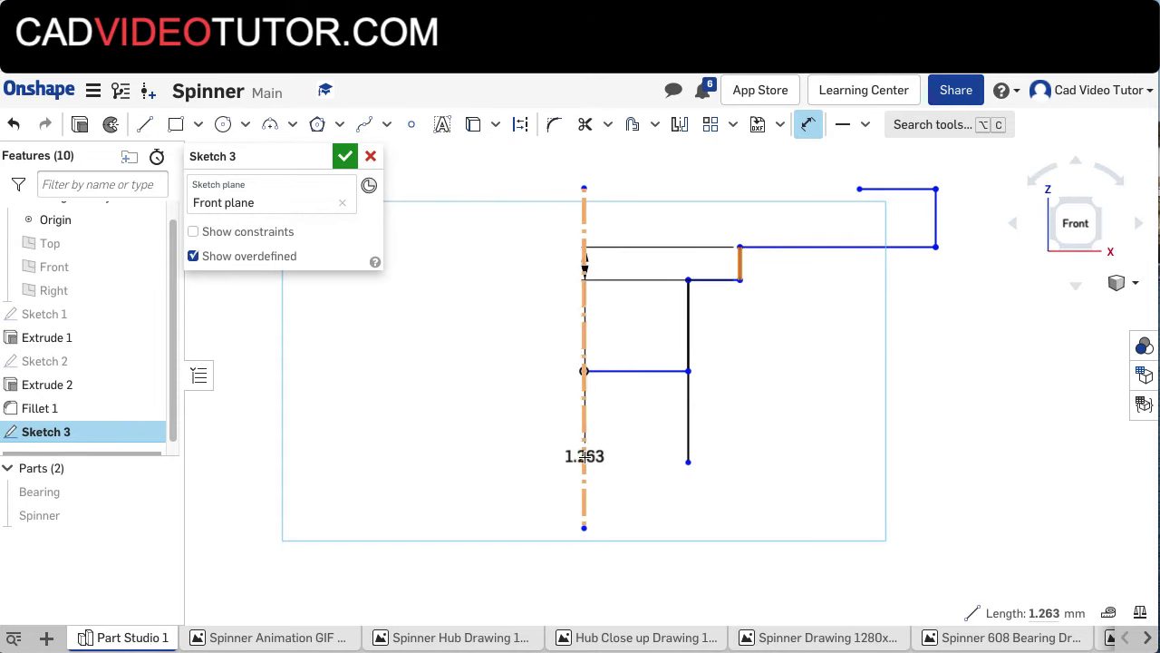
left_click(584, 457)
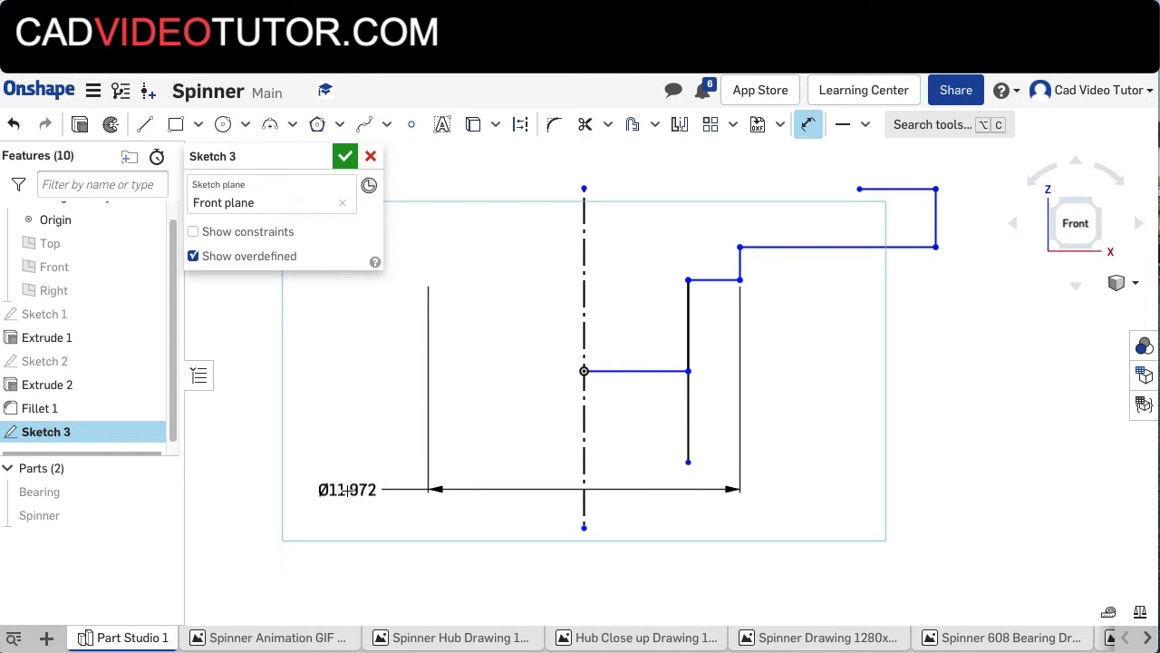
left_click(349, 491)
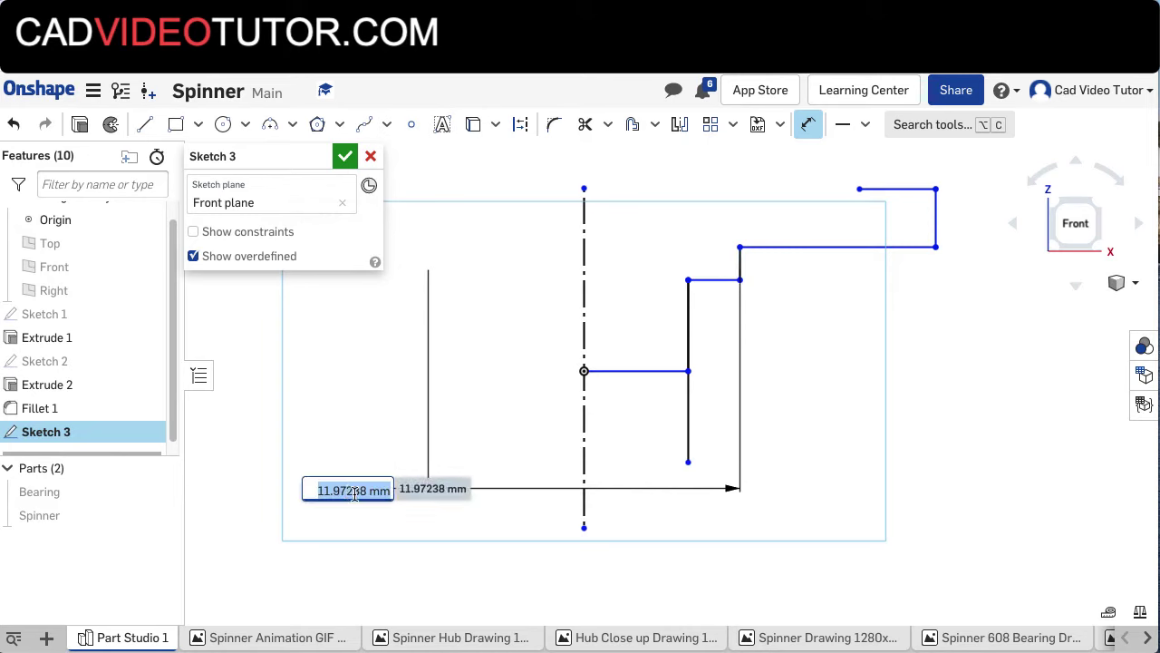
type("1")
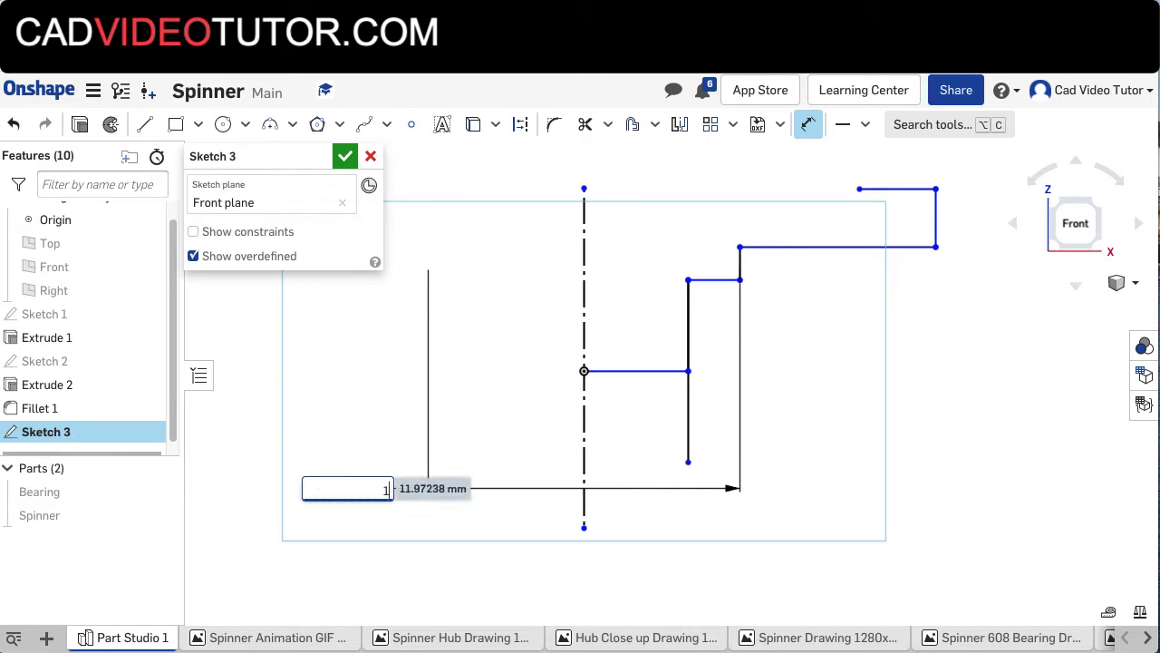
type("0")
key("Return")
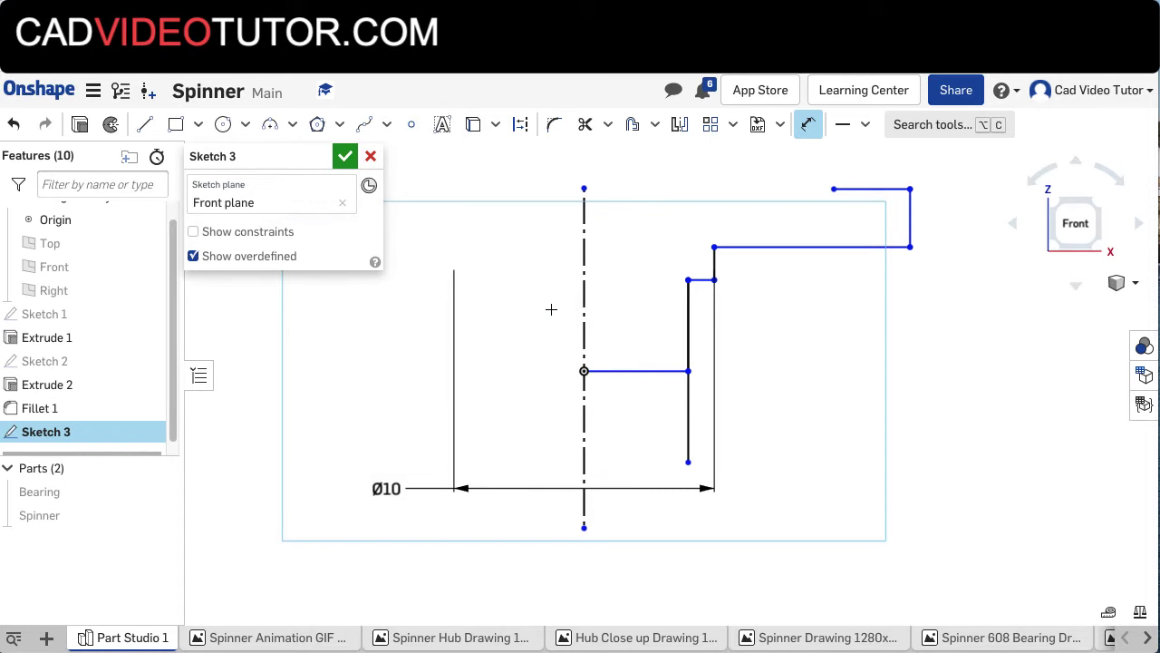
left_click(911, 212)
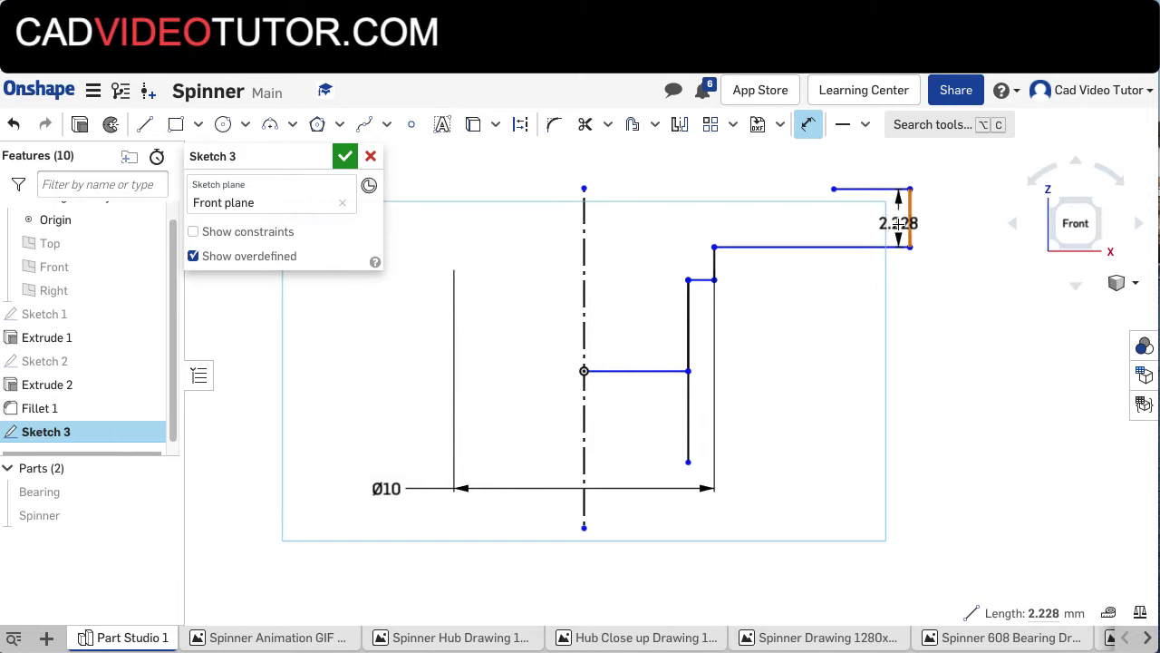
left_click(585, 421)
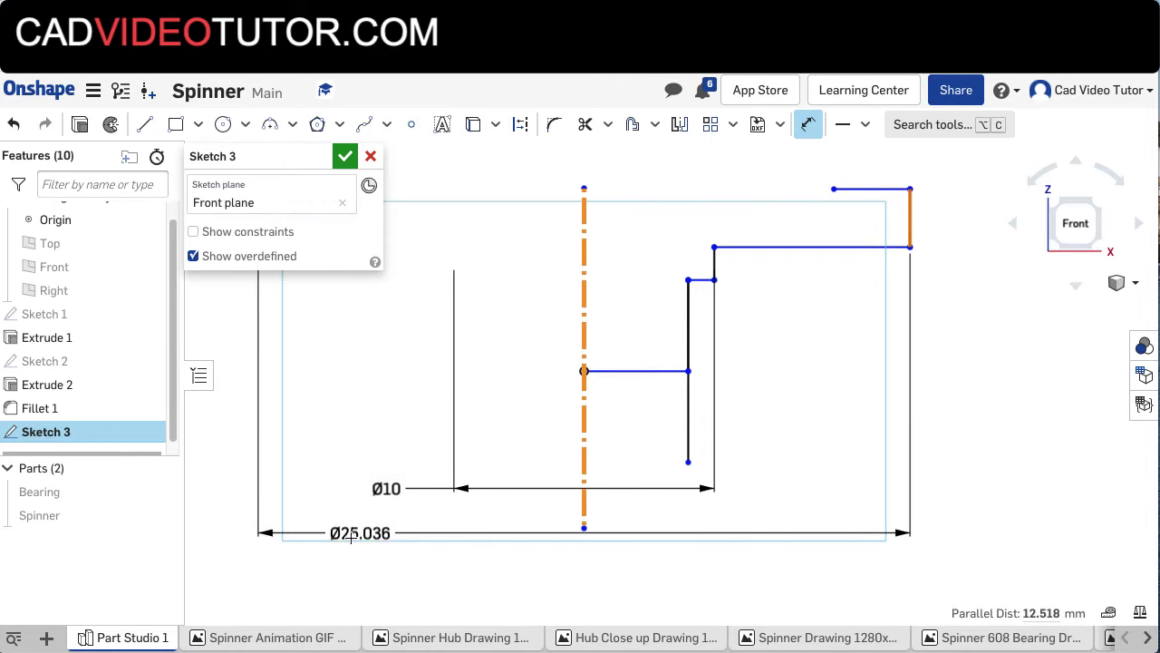
left_click(328, 530)
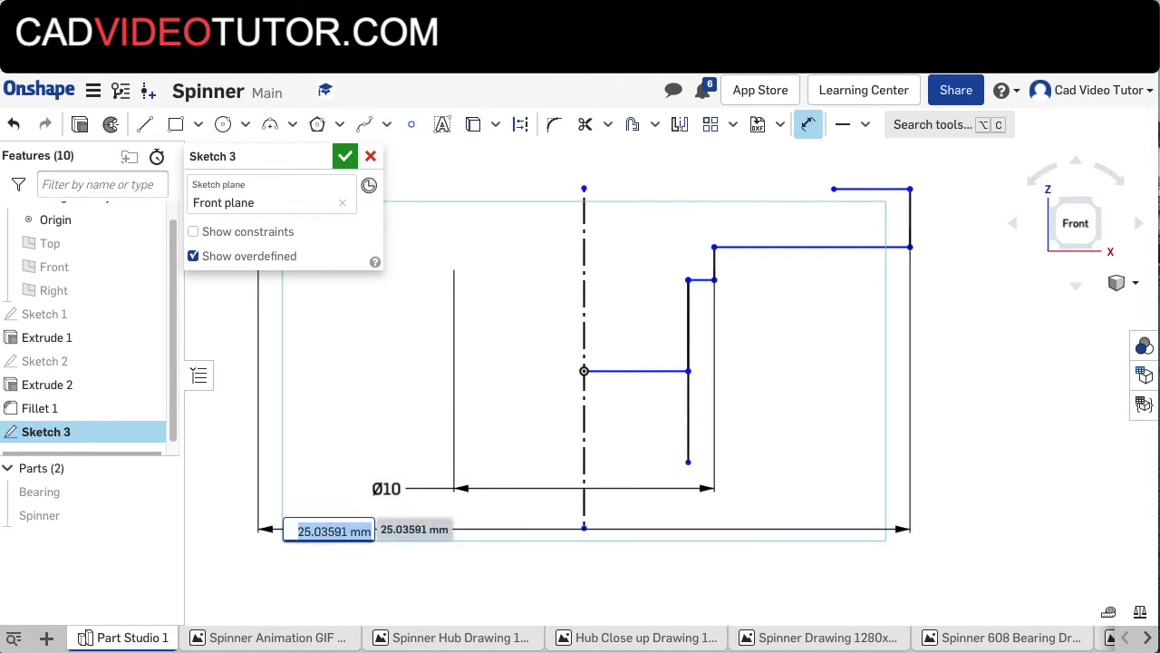
key("Return")
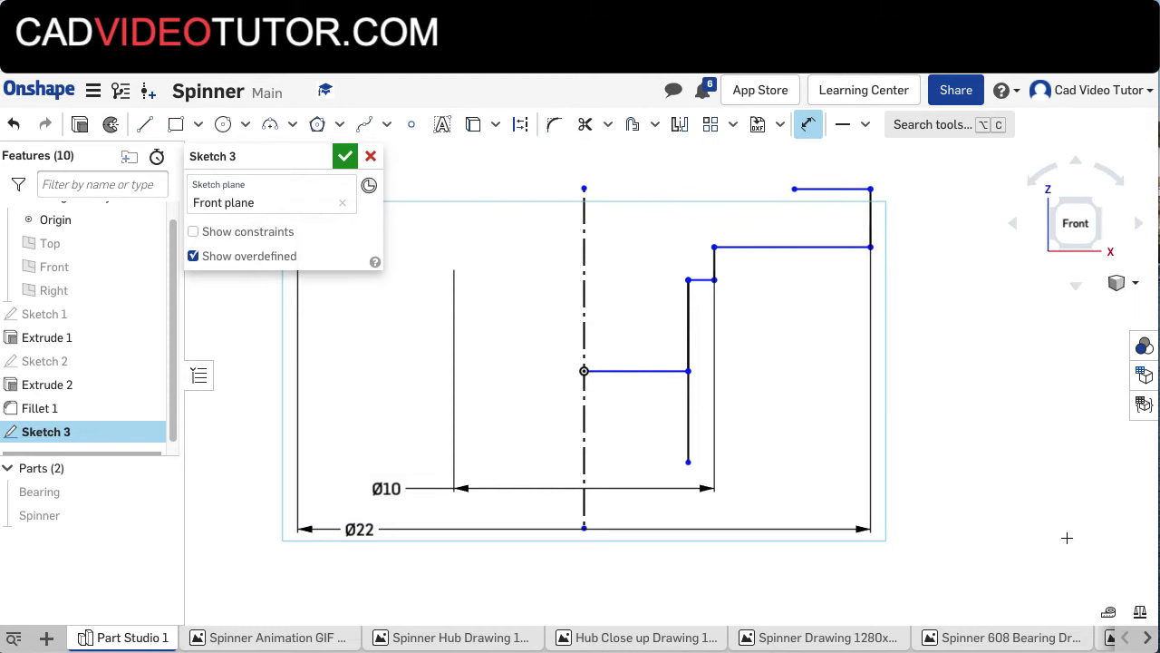
Step: Dimension the right edge height and the top ledge length at 2 mm each
left_click(871, 219)
left_click(918, 219)
type("2")
key("Return")
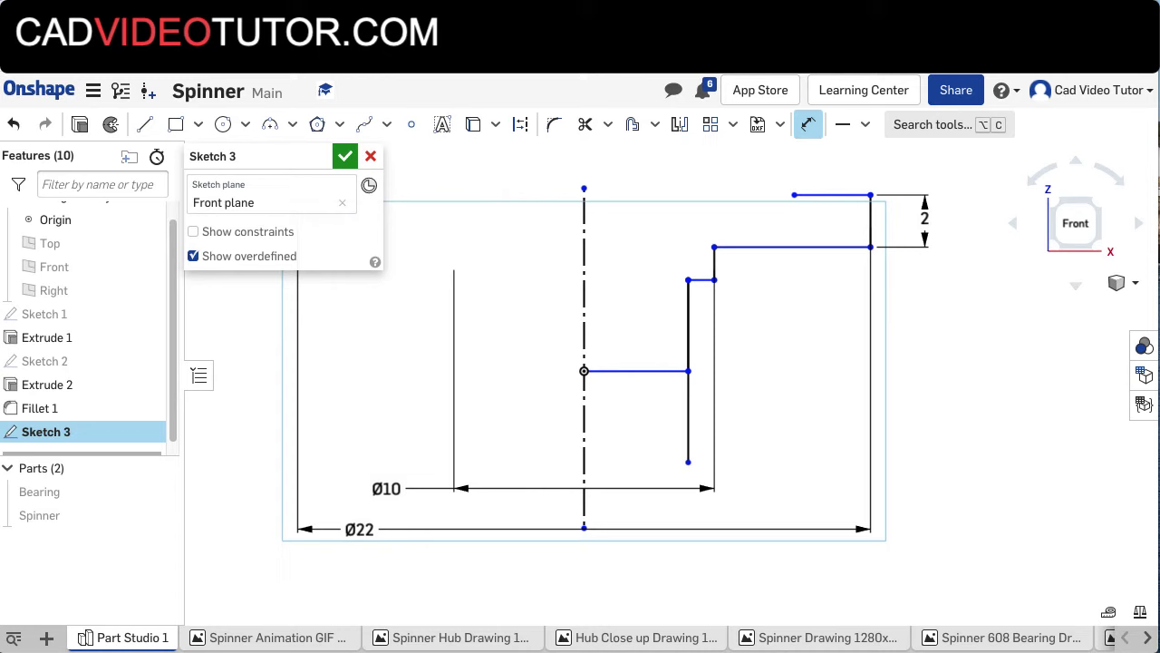
left_click(831, 196)
left_click(832, 170)
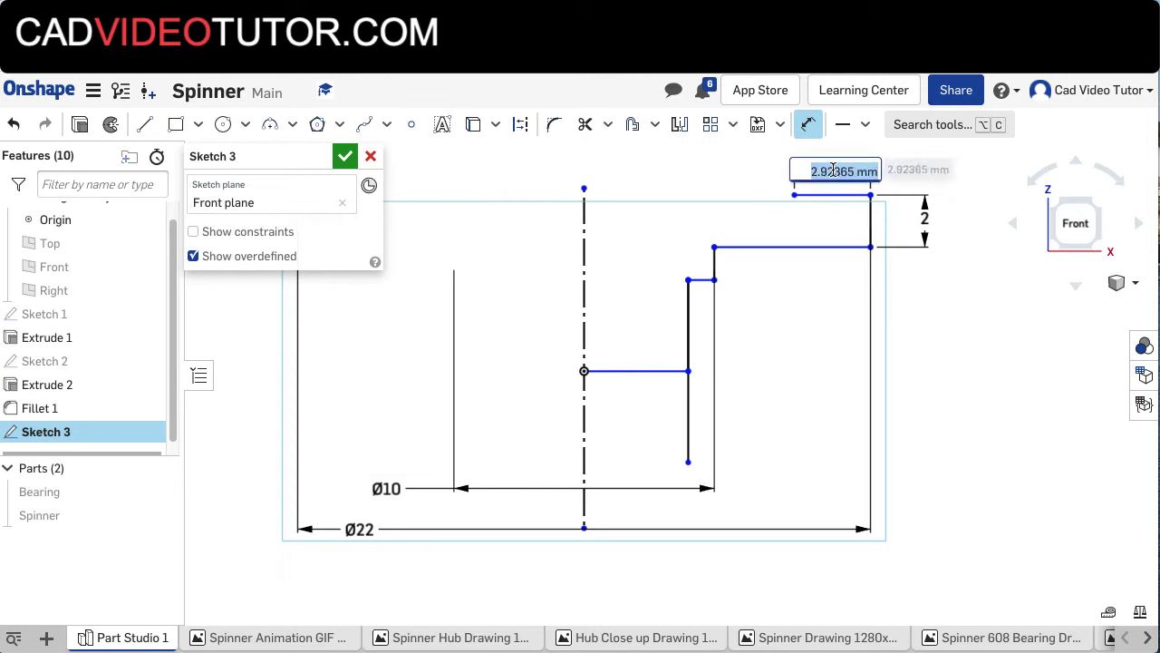
type("2")
key("Return")
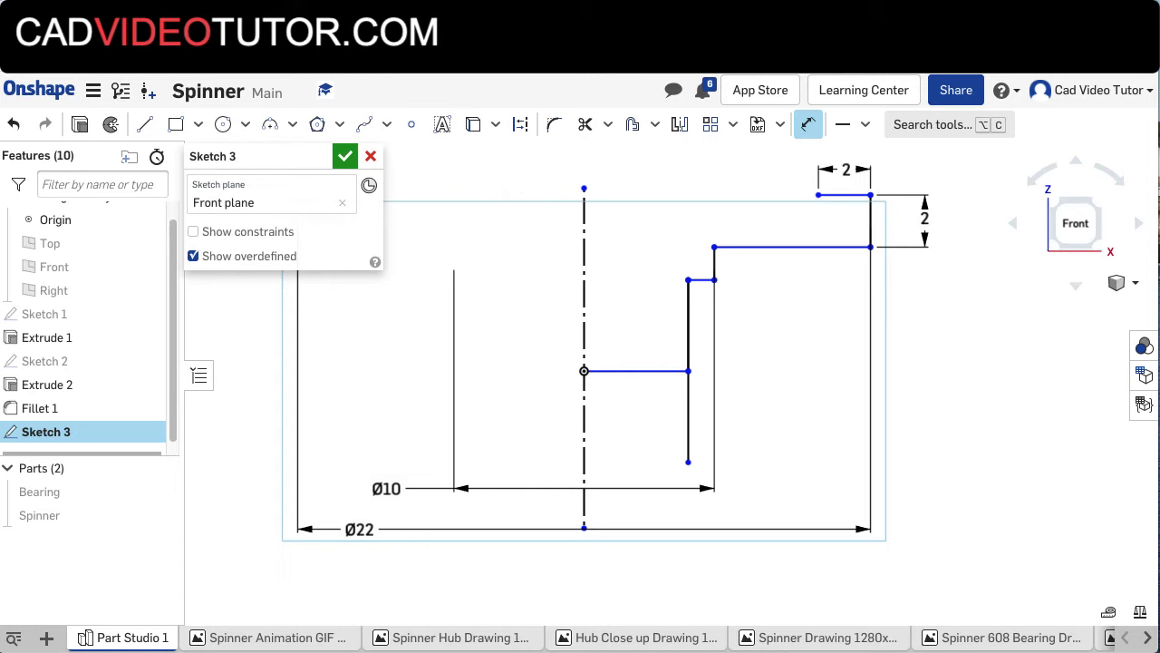
Step: Set the step height to 0.25 mm and the top line 5.75 mm above the origin
left_click(714, 268)
left_click(969, 325)
key("BackSpace")
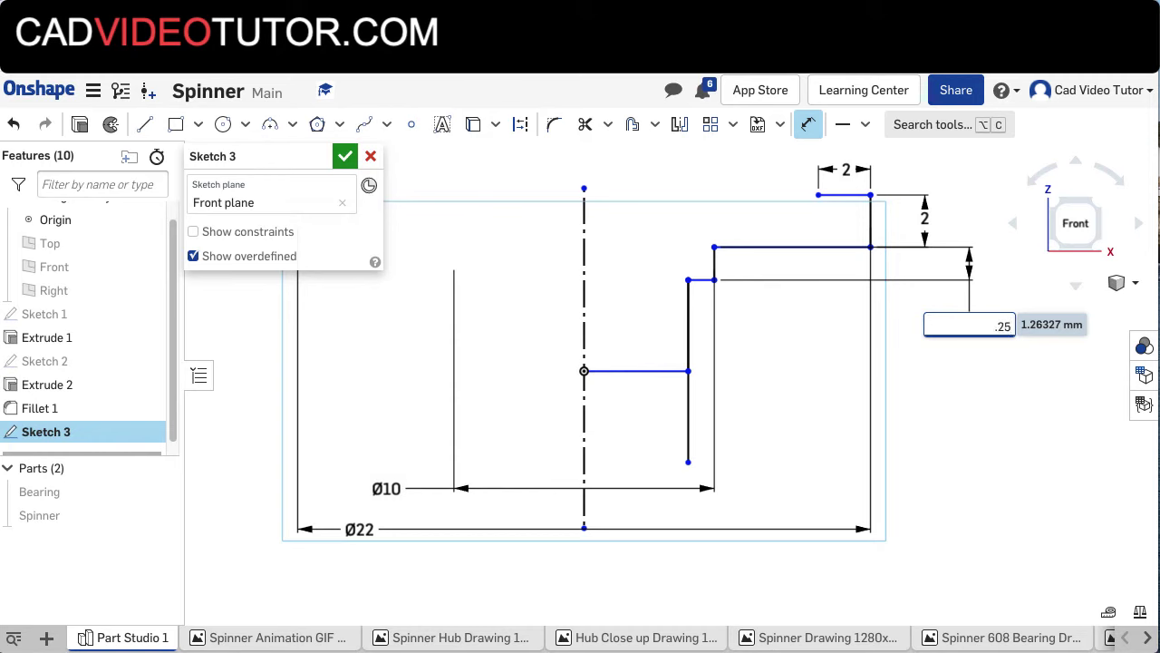
key("Return")
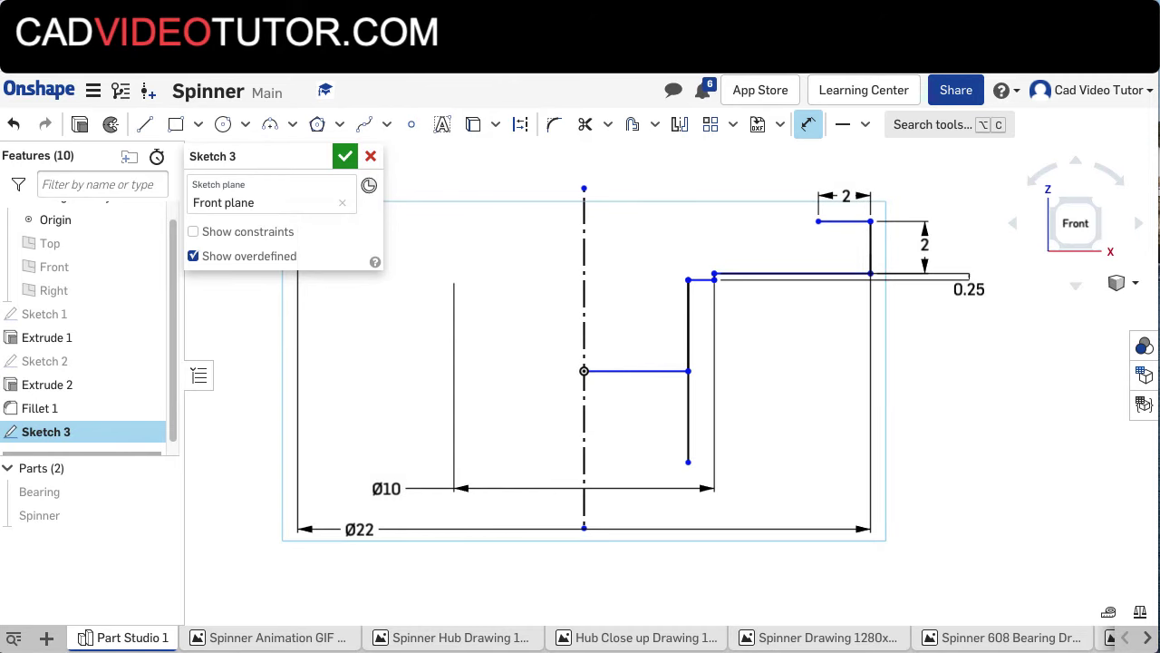
left_click(855, 222)
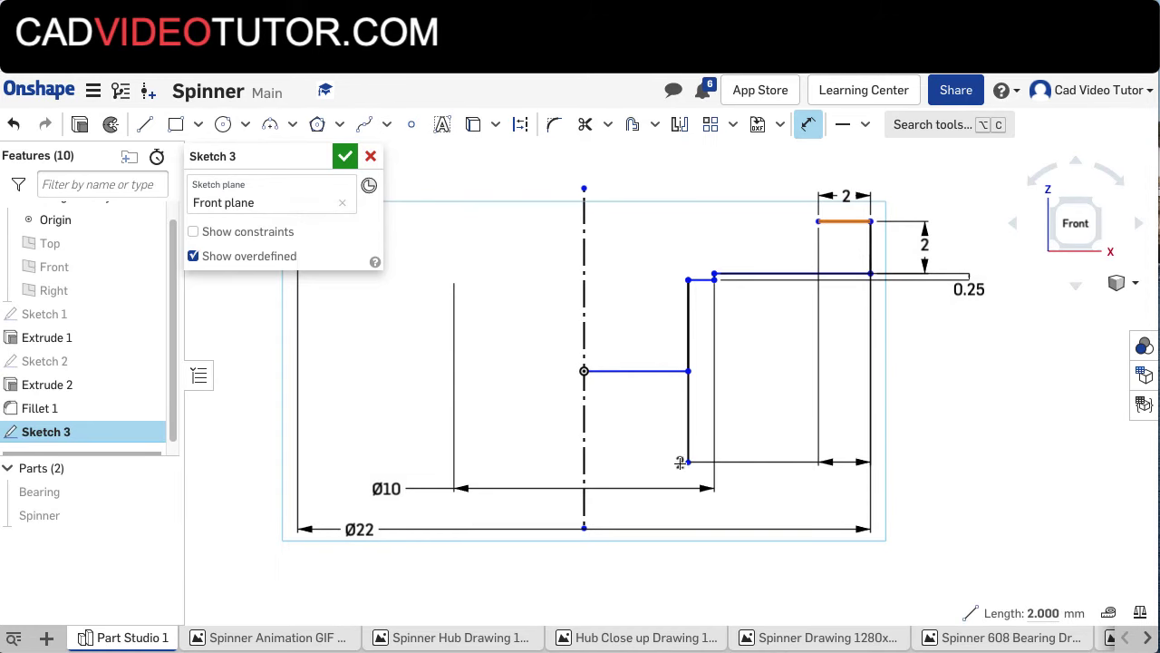
left_click(626, 371)
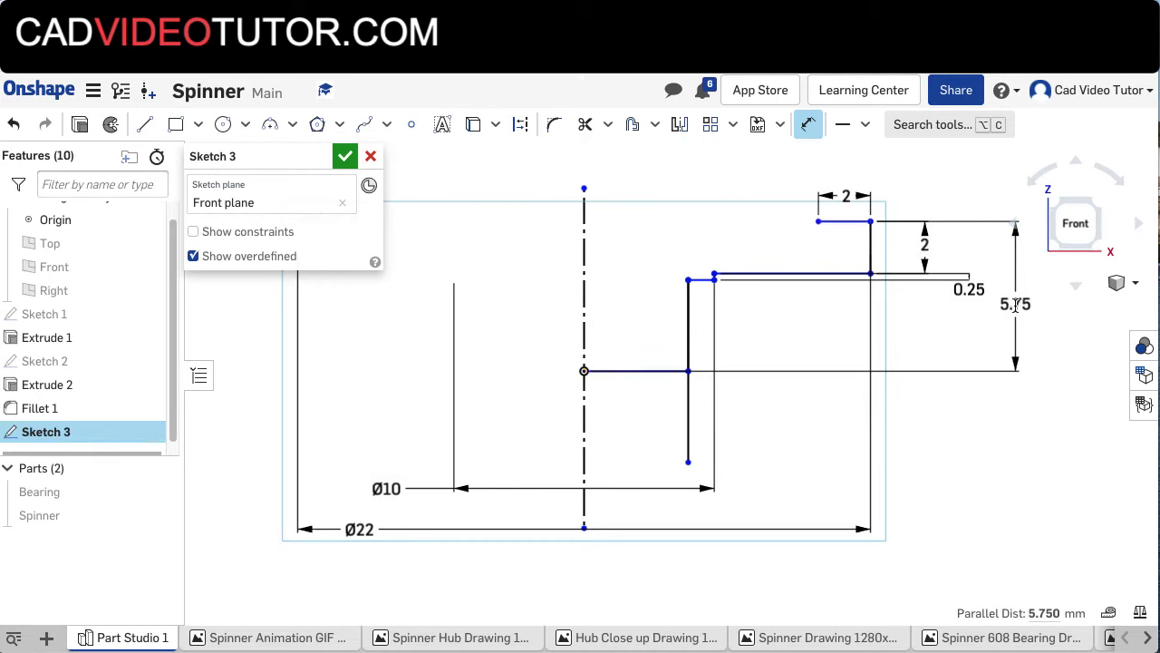
left_click(1018, 310)
key("Return")
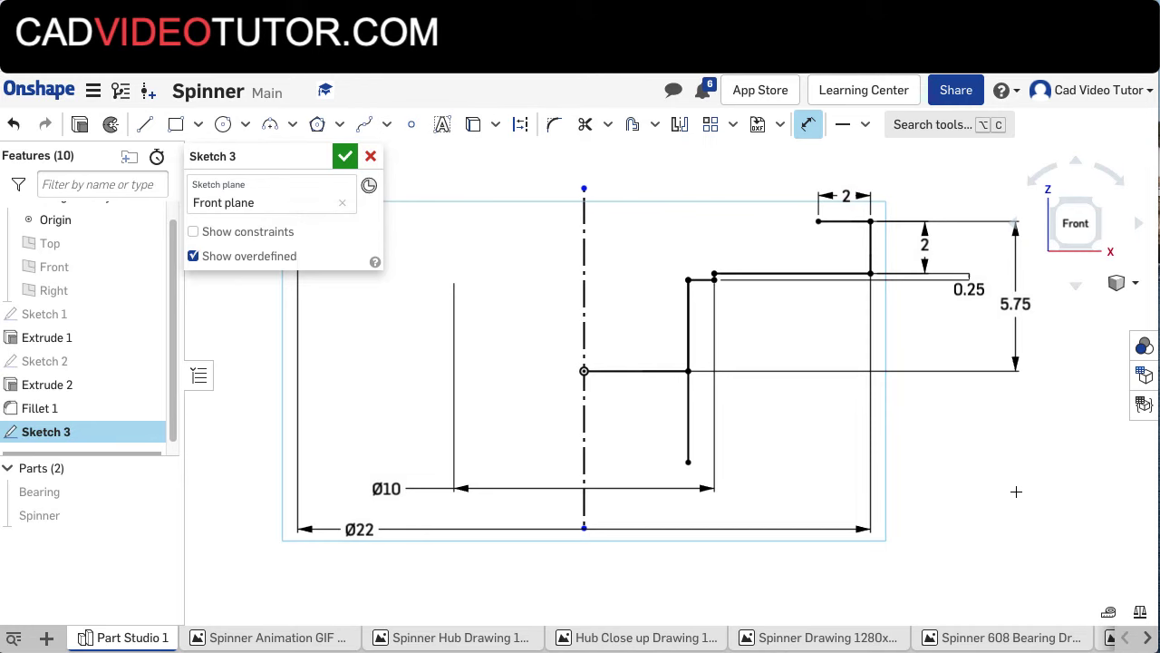
key("Escape")
key("f")
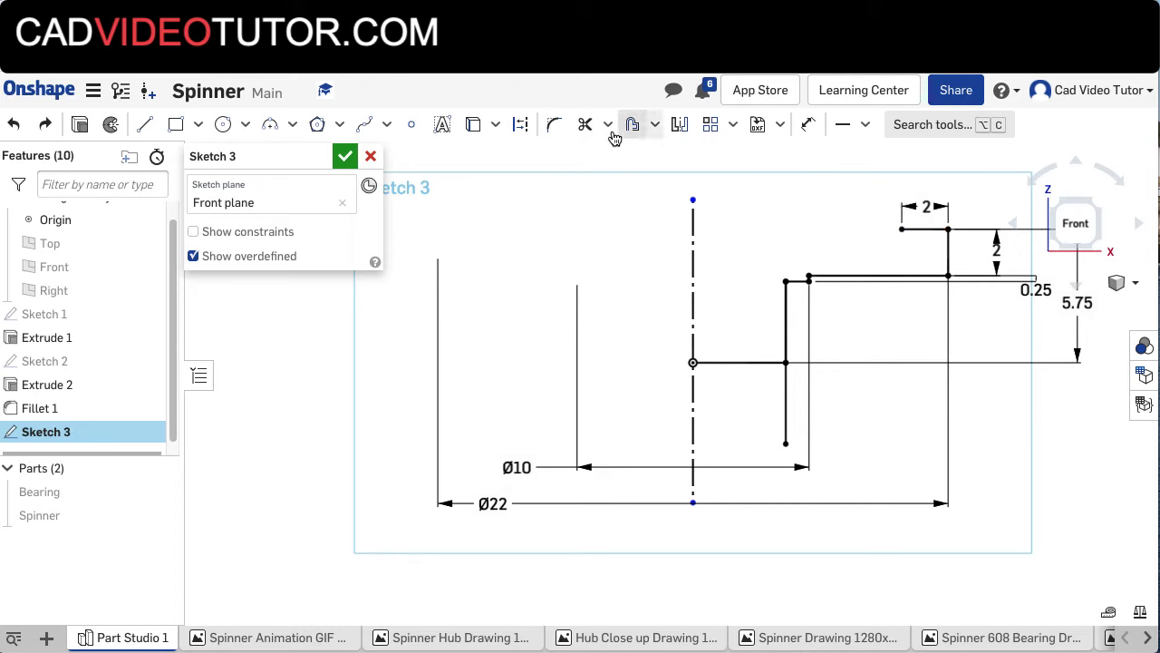
Step: Mirror the 2 mm top ledge line across the vertical centreline to the upper left
left_click(681, 126)
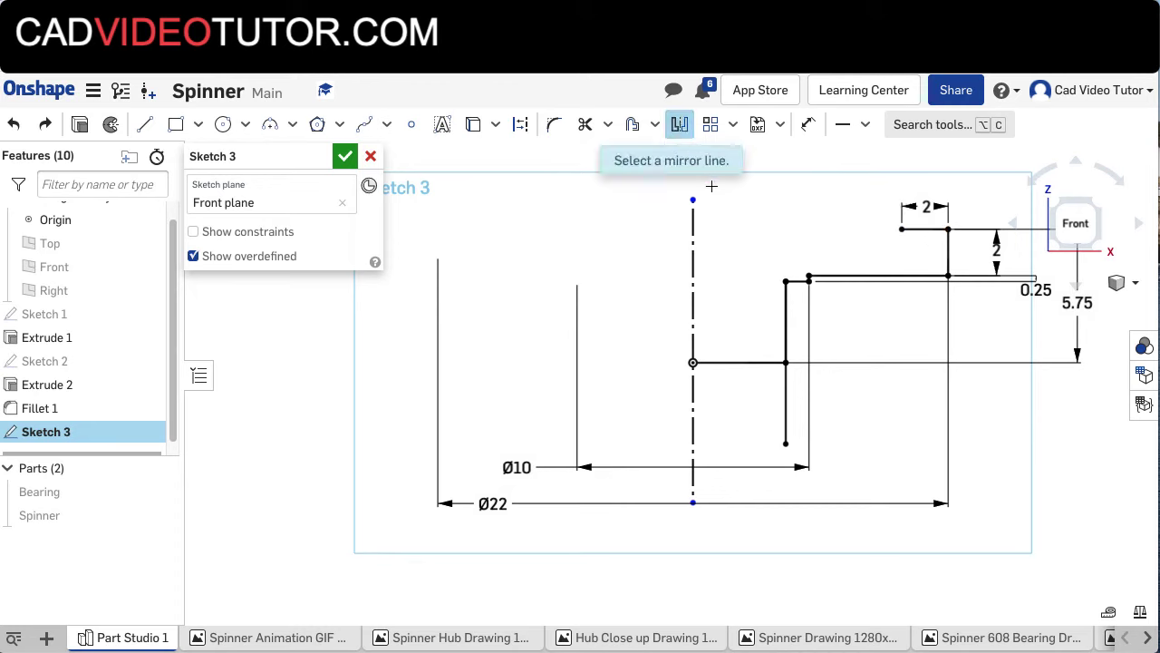
left_click(691, 228)
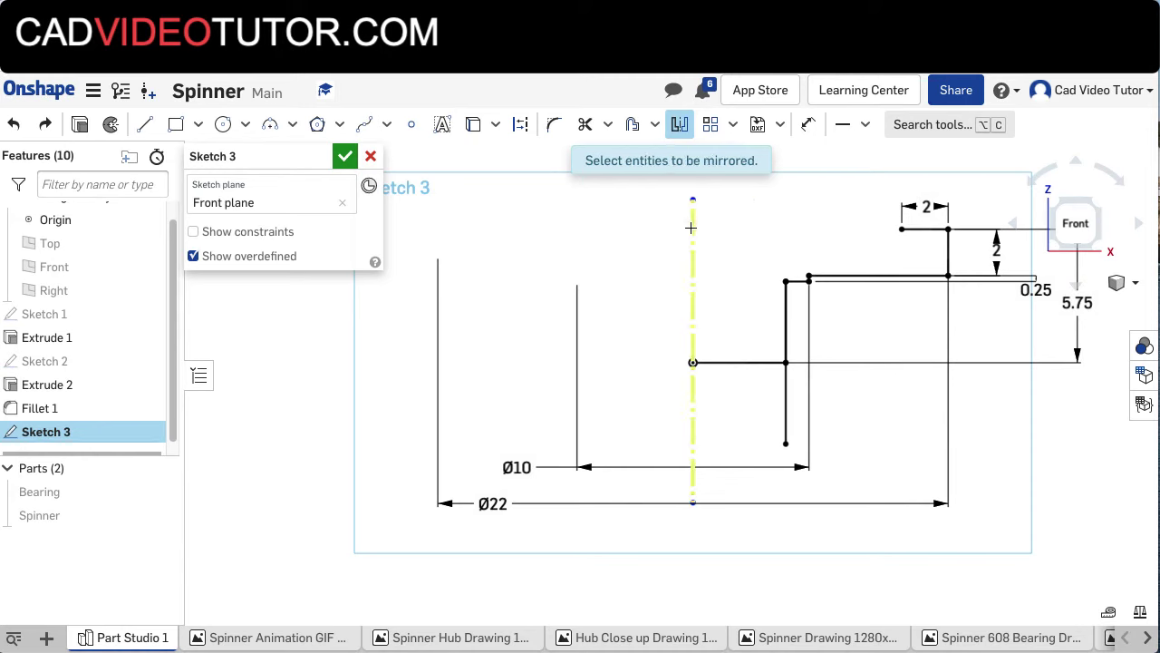
left_click(924, 229)
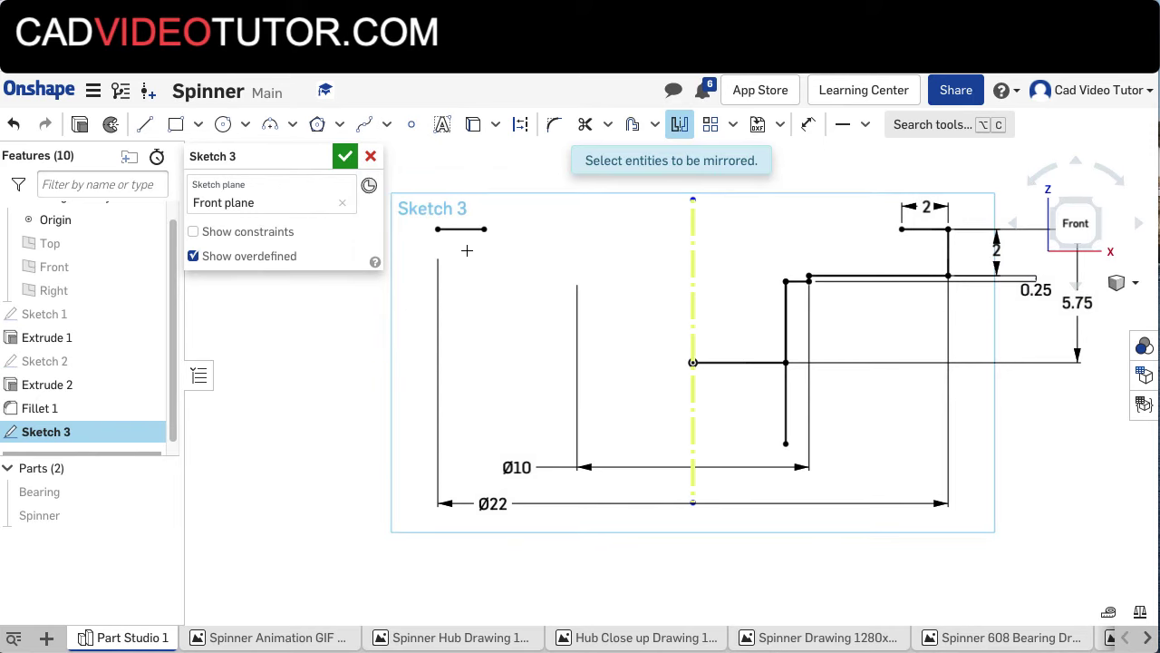
key("Escape")
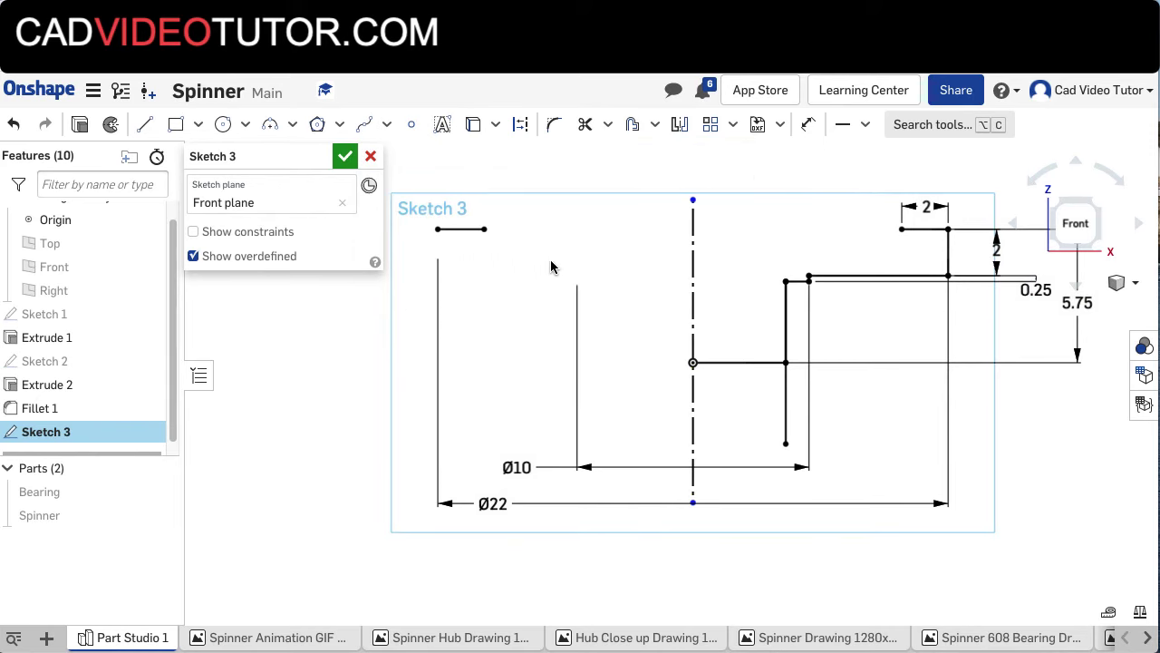
Step: Join the two top ledge ends with a shallow three-point arc
left_click(292, 127)
left_click(299, 156)
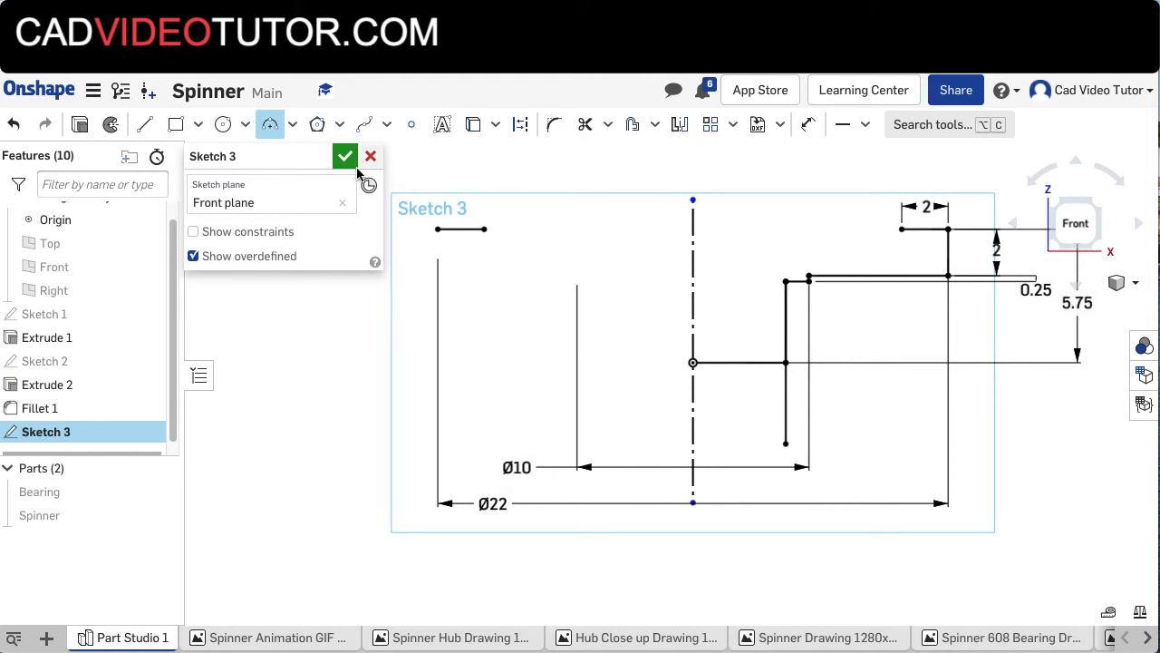
left_click(902, 229)
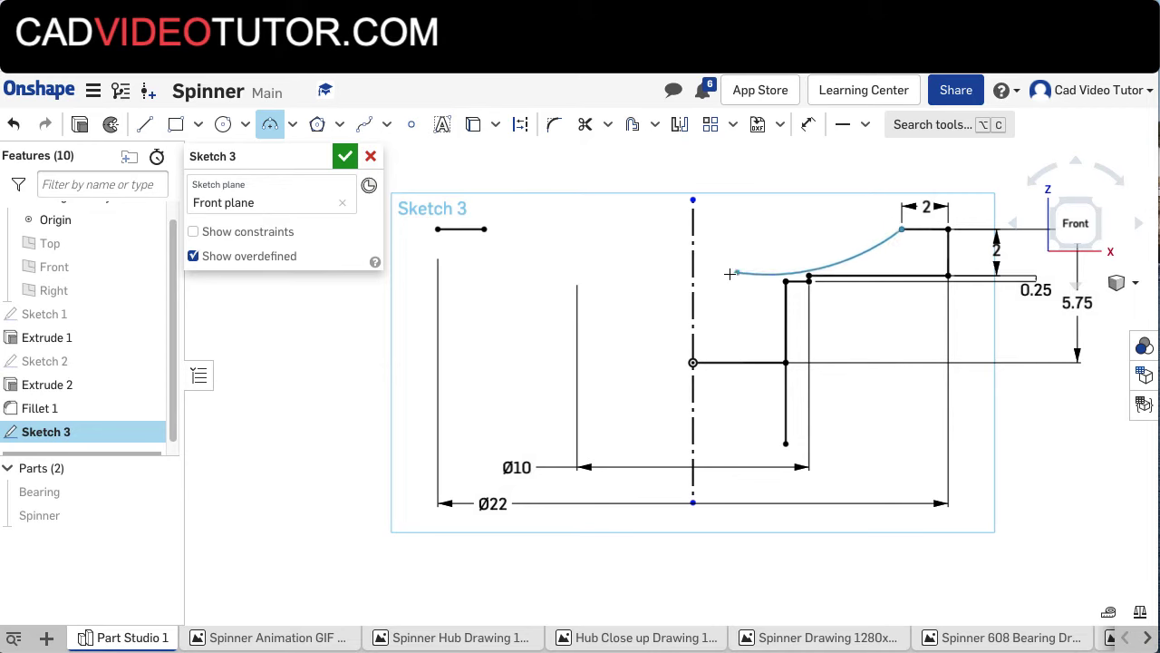
left_click(485, 230)
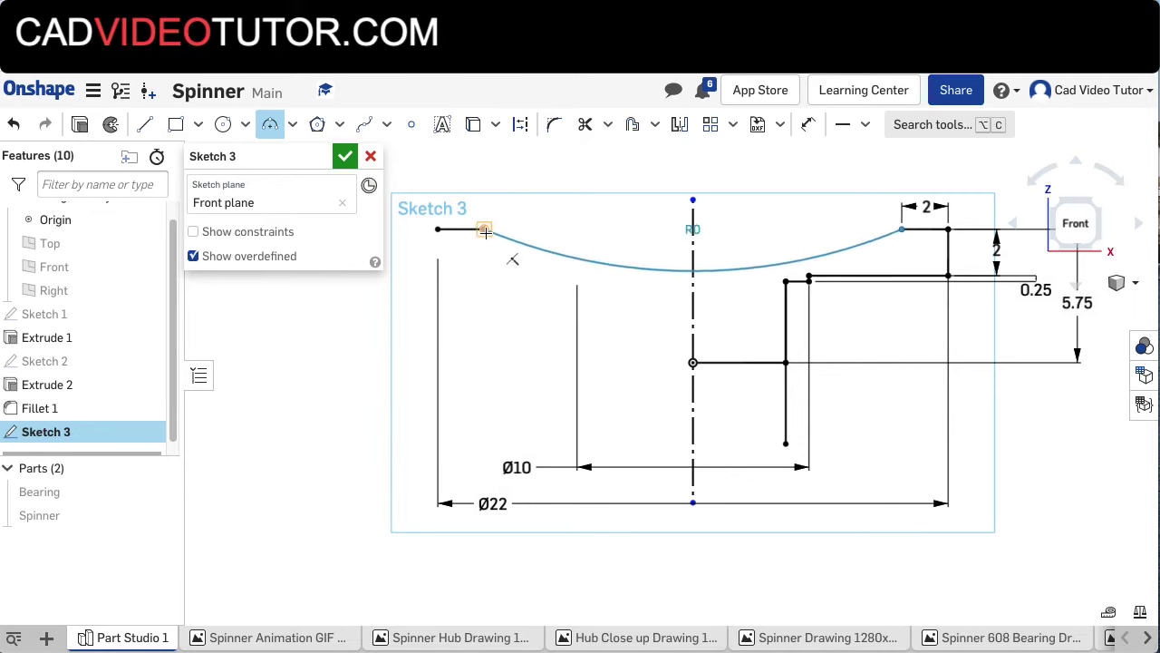
left_click(531, 247)
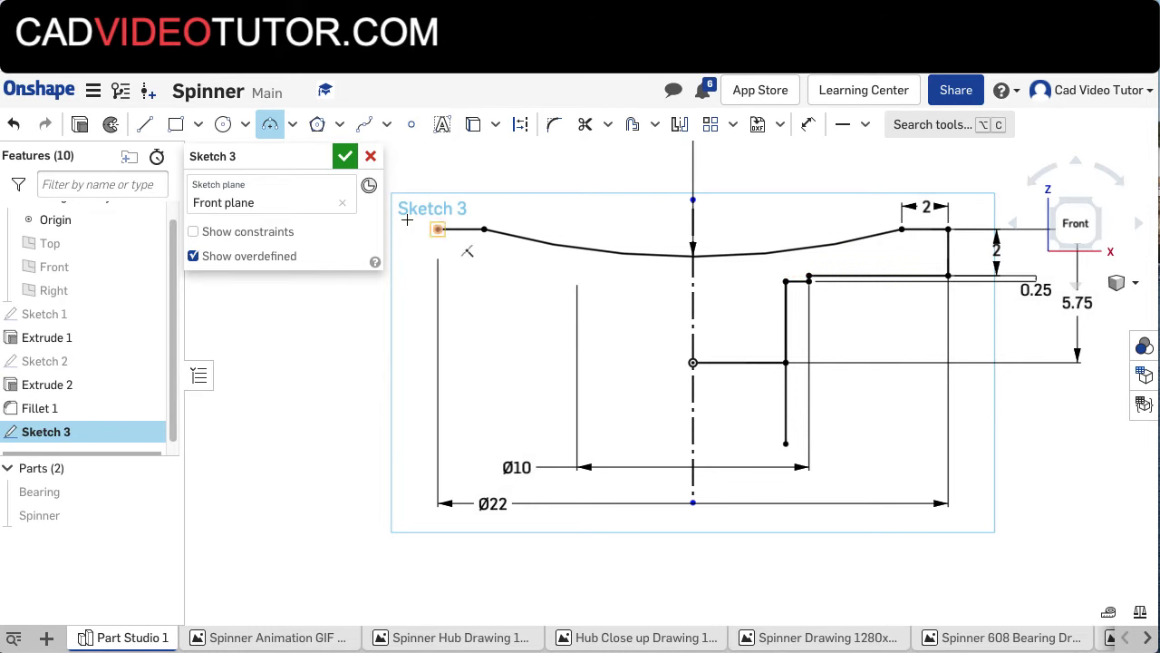
Step: Draw a line from the origin up the centreline to the arc, closing the profile
left_click(145, 127)
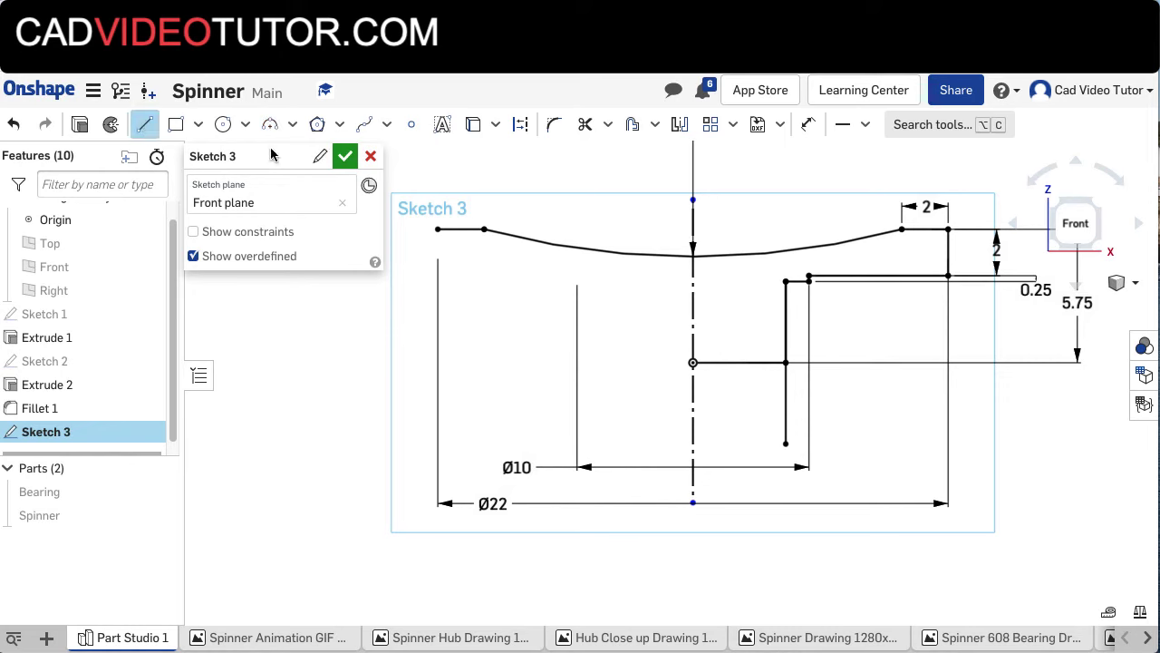
left_click(692, 362)
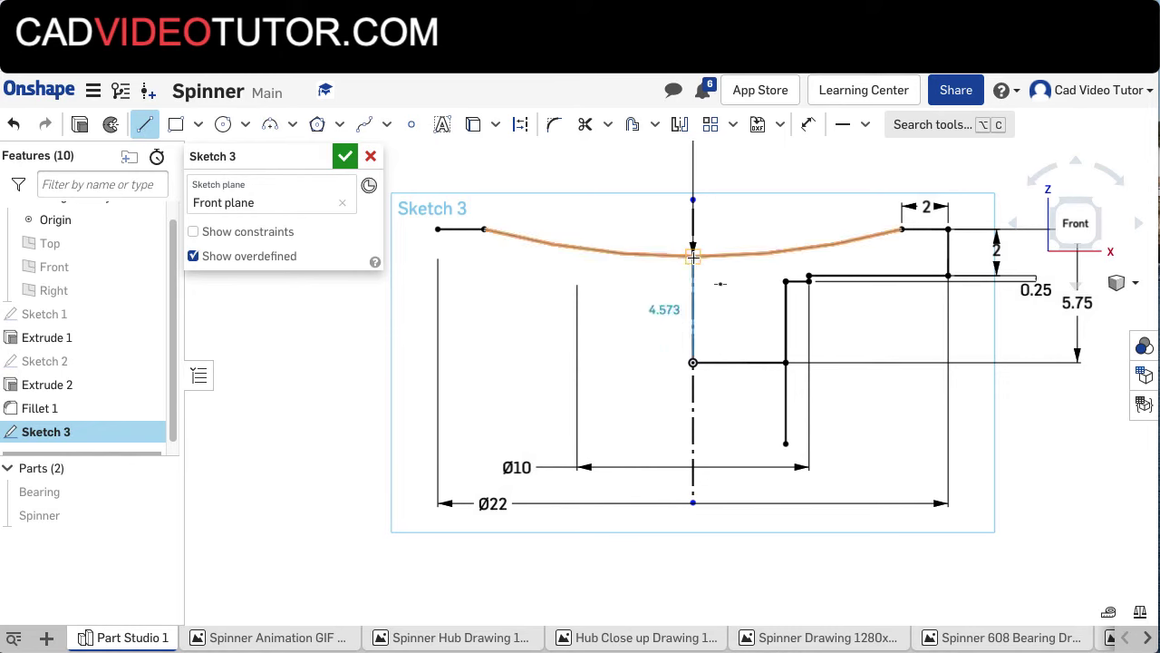
left_click(693, 256)
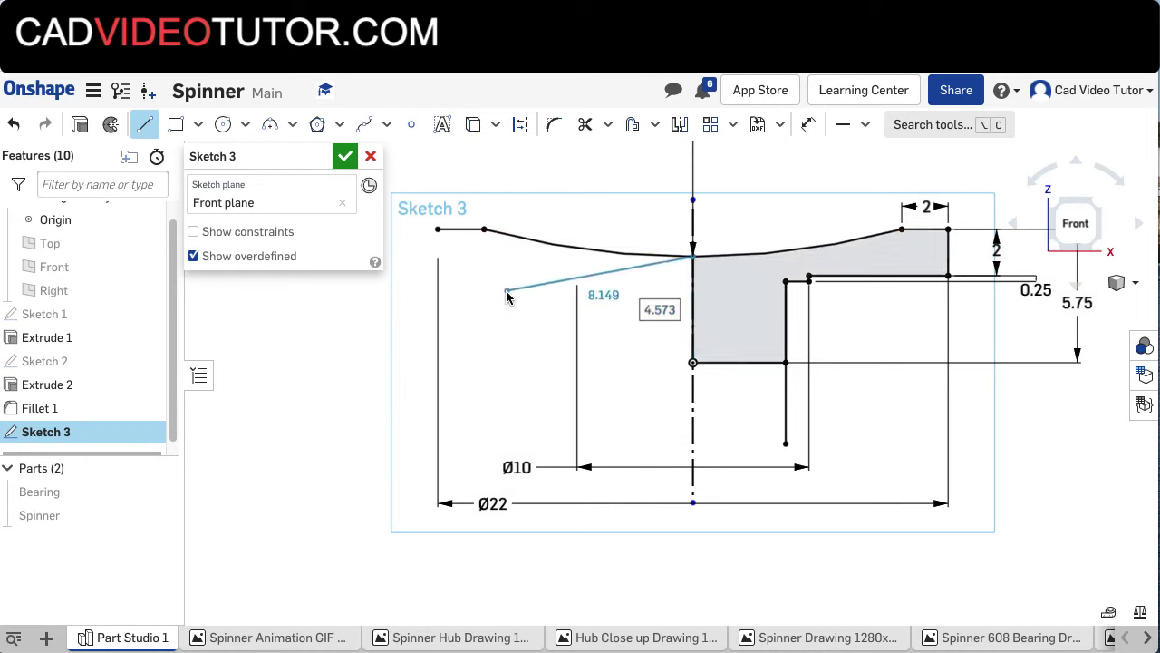
key("Escape")
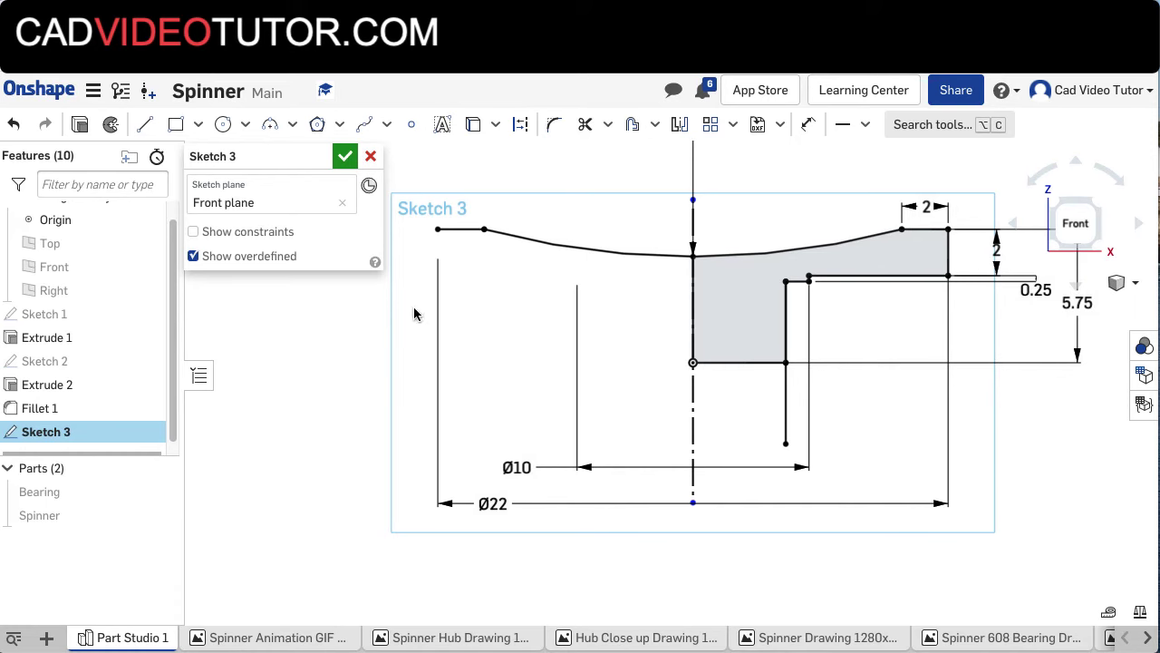
Step: Close Sketch 3 and switch to an isometric view
left_click(344, 158)
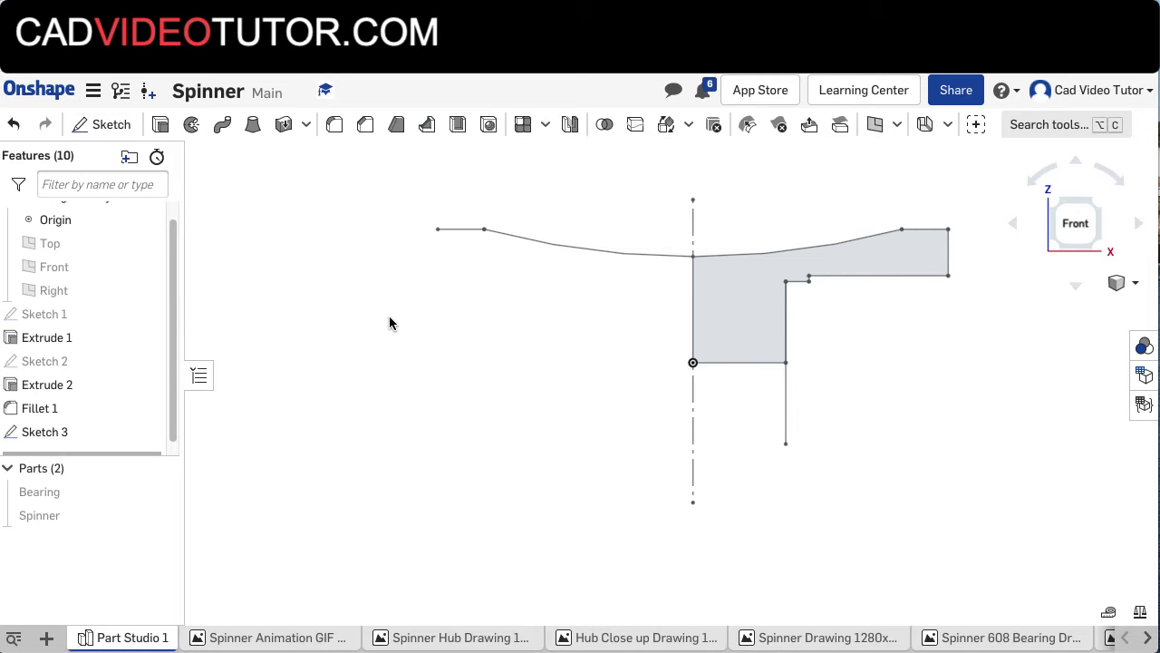
right_click(337, 293)
left_click(387, 407)
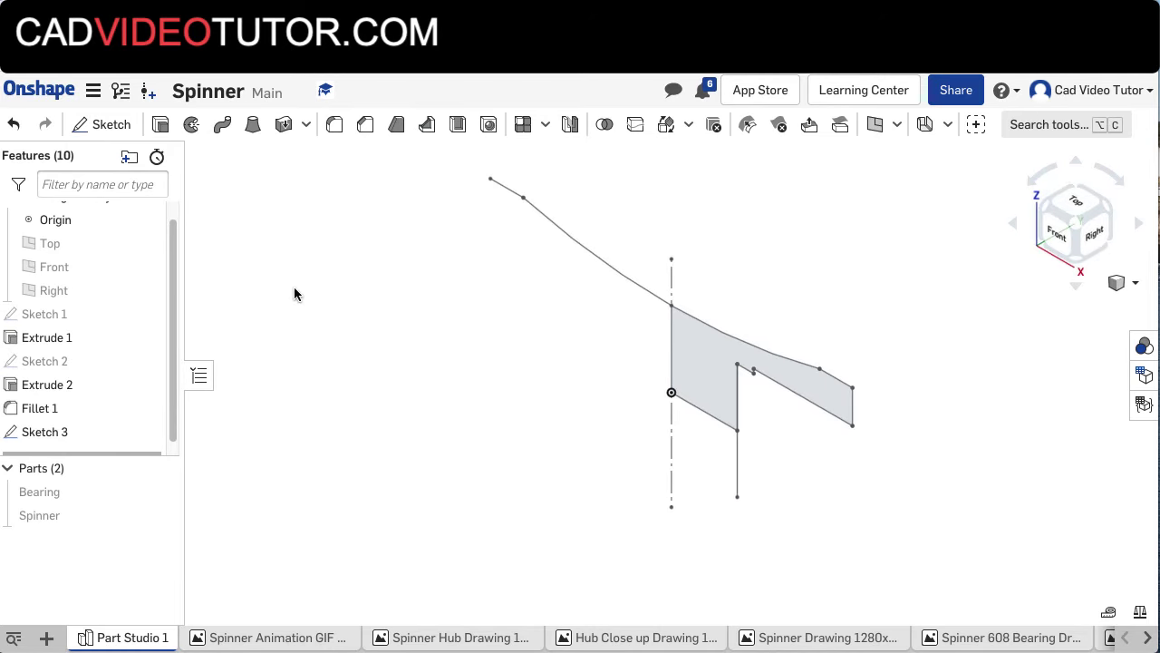
Step: Revolve the shaded Sketch 3 region a full 360° about the vertical centreline
left_click(190, 128)
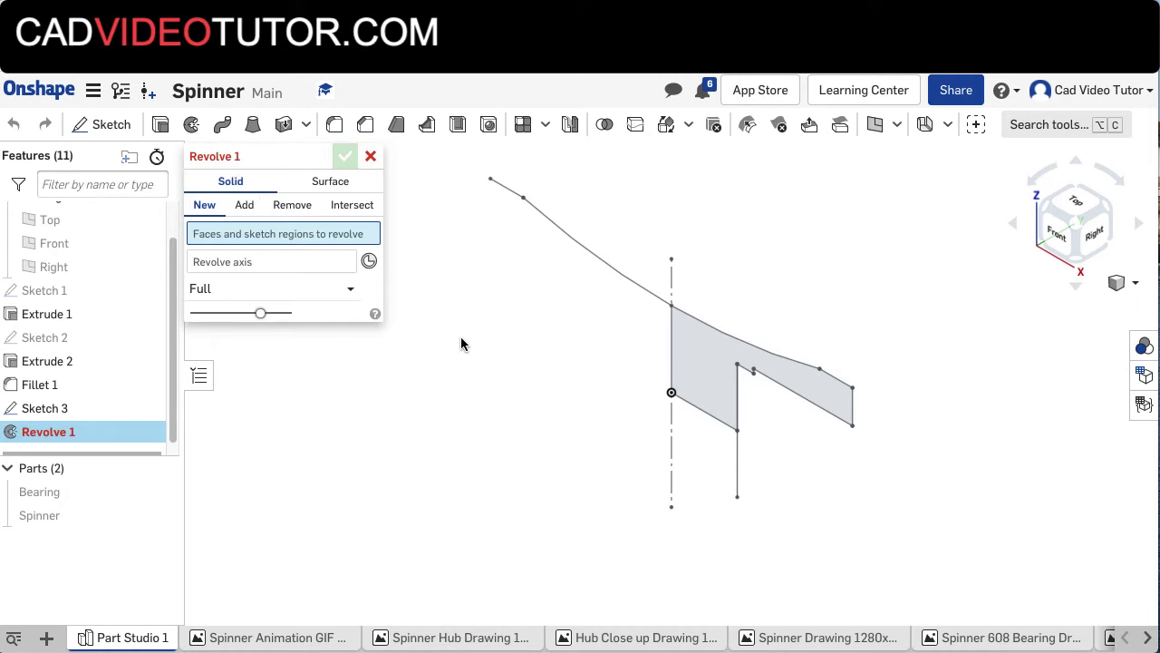
left_click(708, 362)
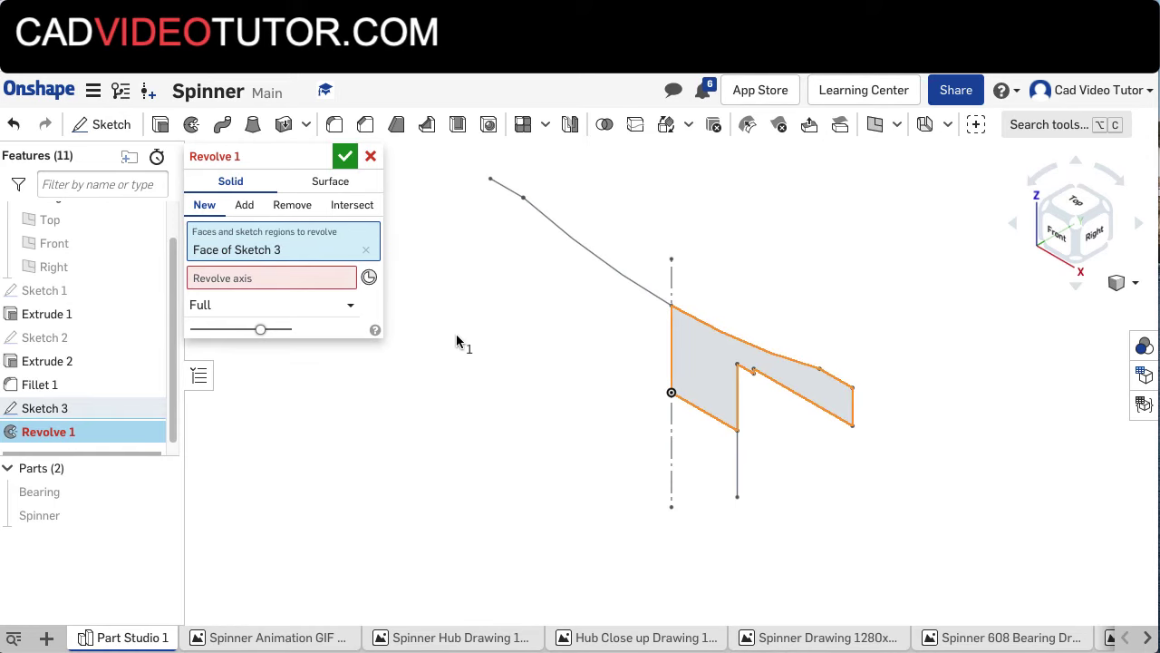
left_click(284, 291)
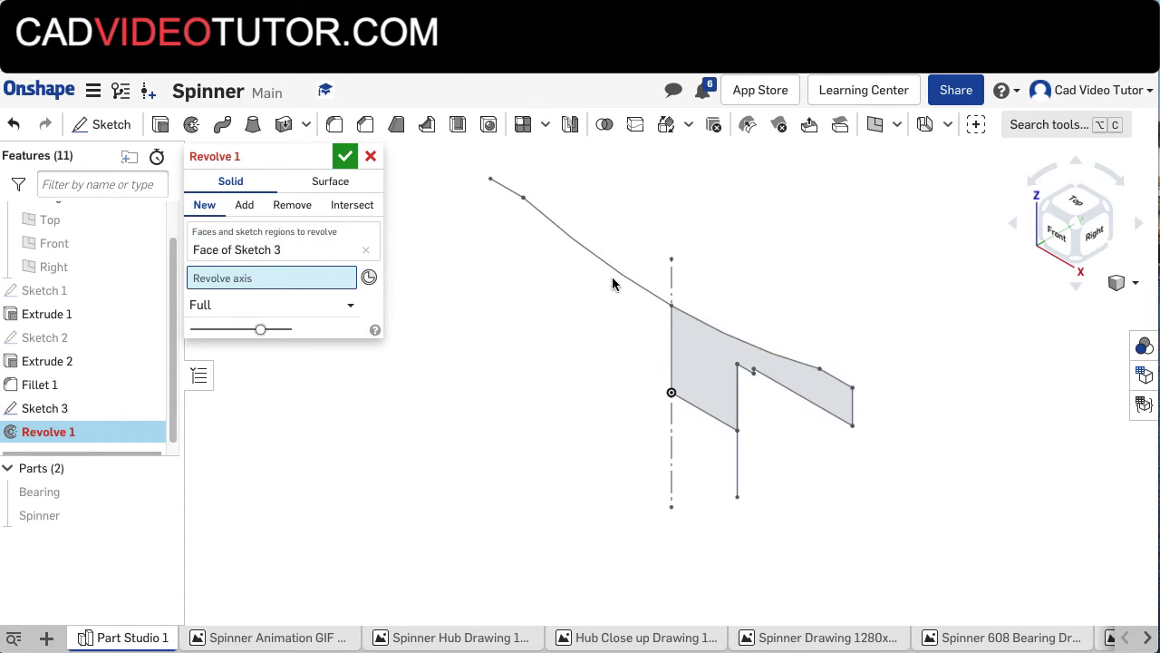
left_click(670, 282)
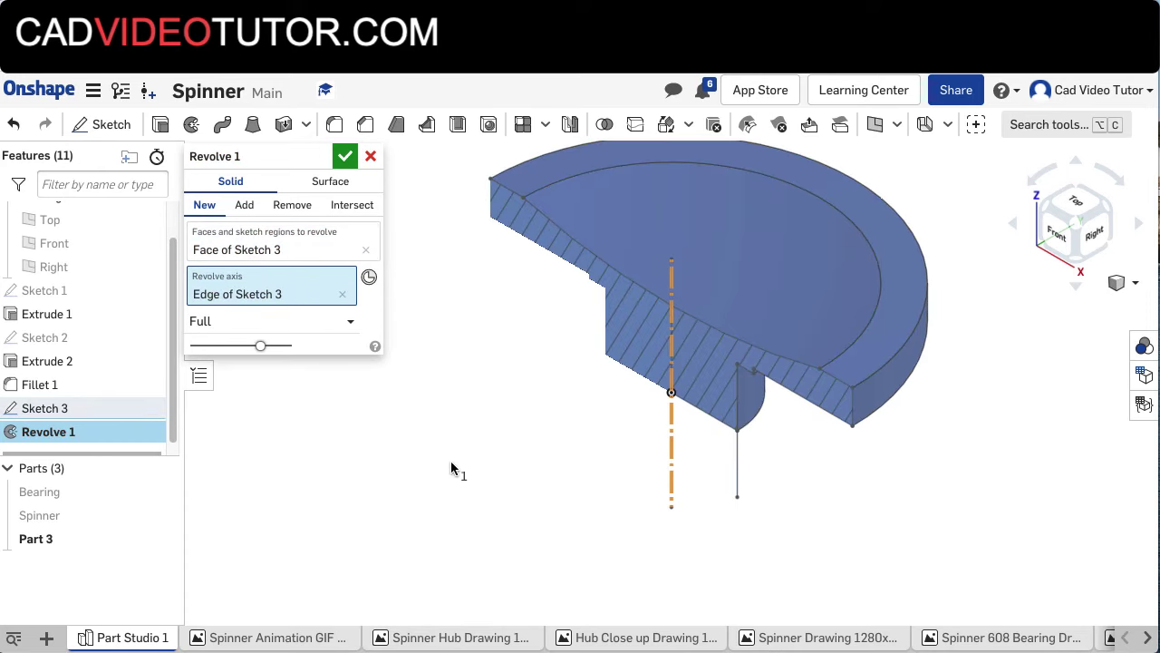
mouse_move(456, 486)
right_mouse_down()
mouse_move(465, 447)
mouse_move(508, 417)
mouse_move(463, 450)
mouse_move(463, 470)
right_mouse_up()
key("Return")
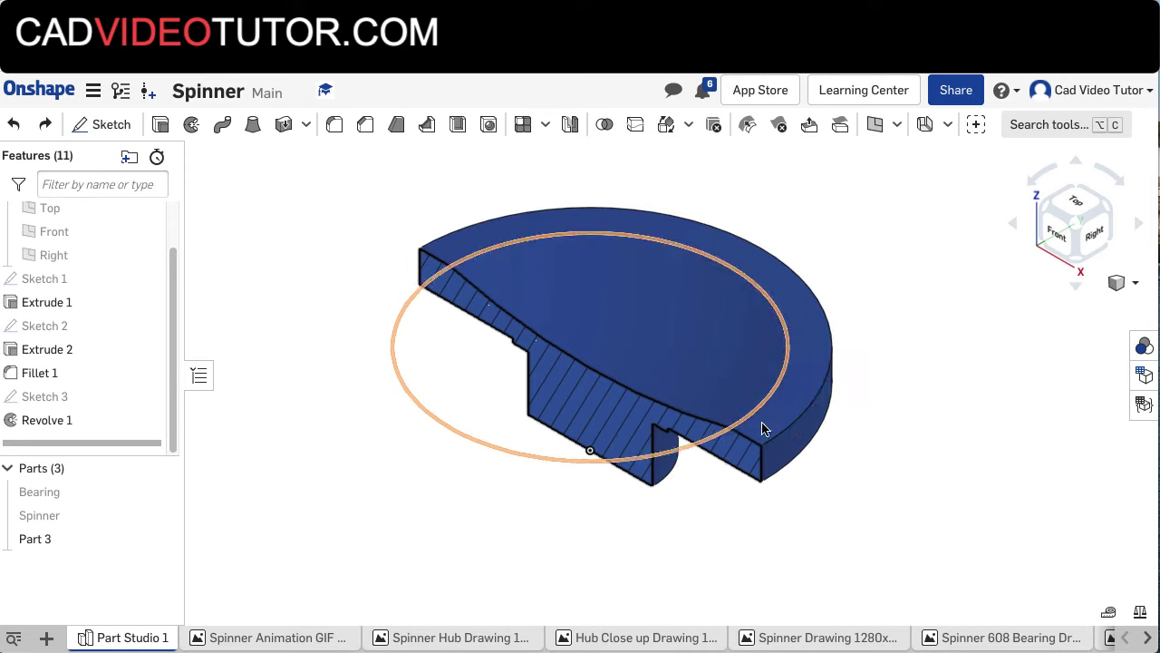
Step: Add a 1 mm radius fillet to the outer circular top edge of Revolve 1
left_click(335, 129)
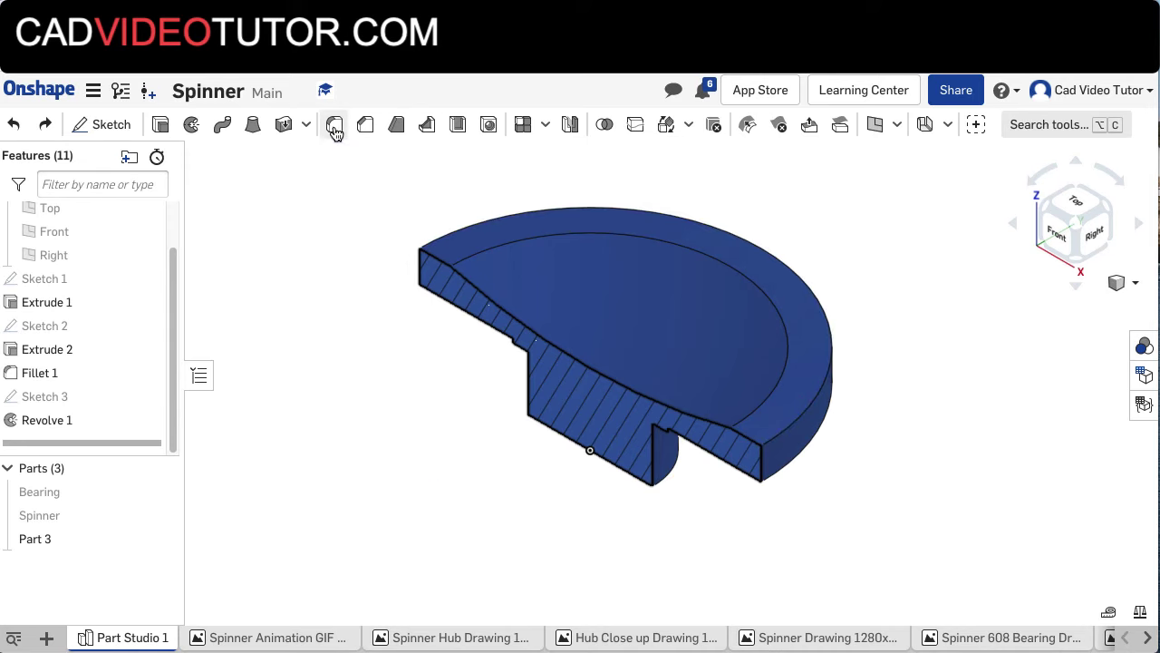
left_click(314, 263)
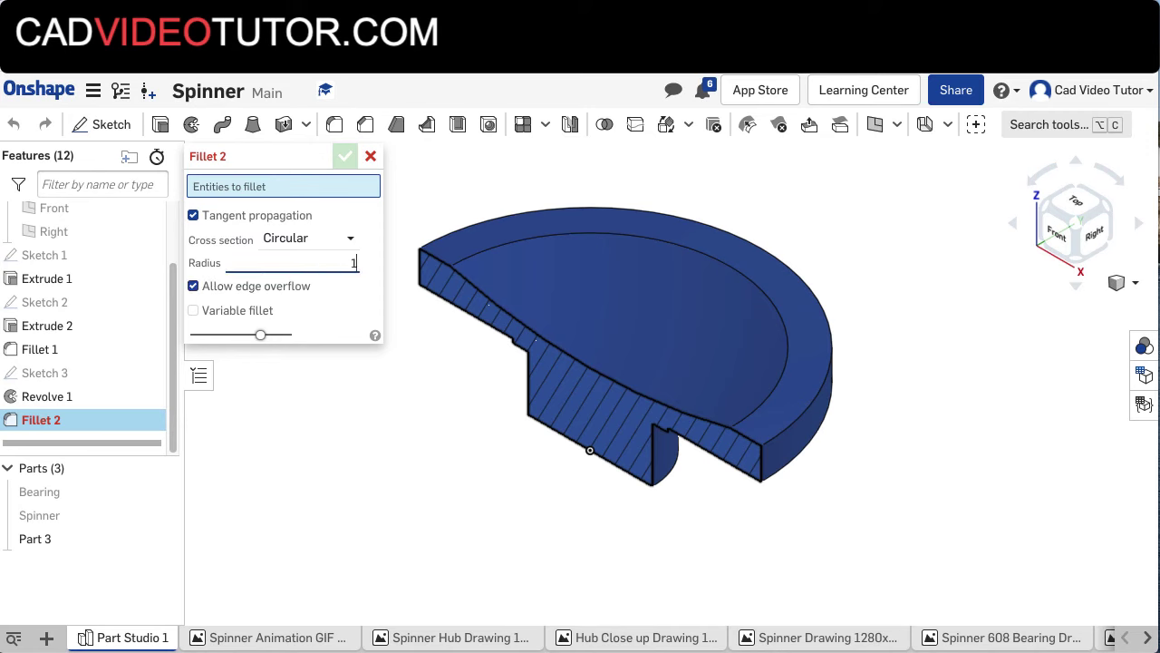
type("1")
key("Return")
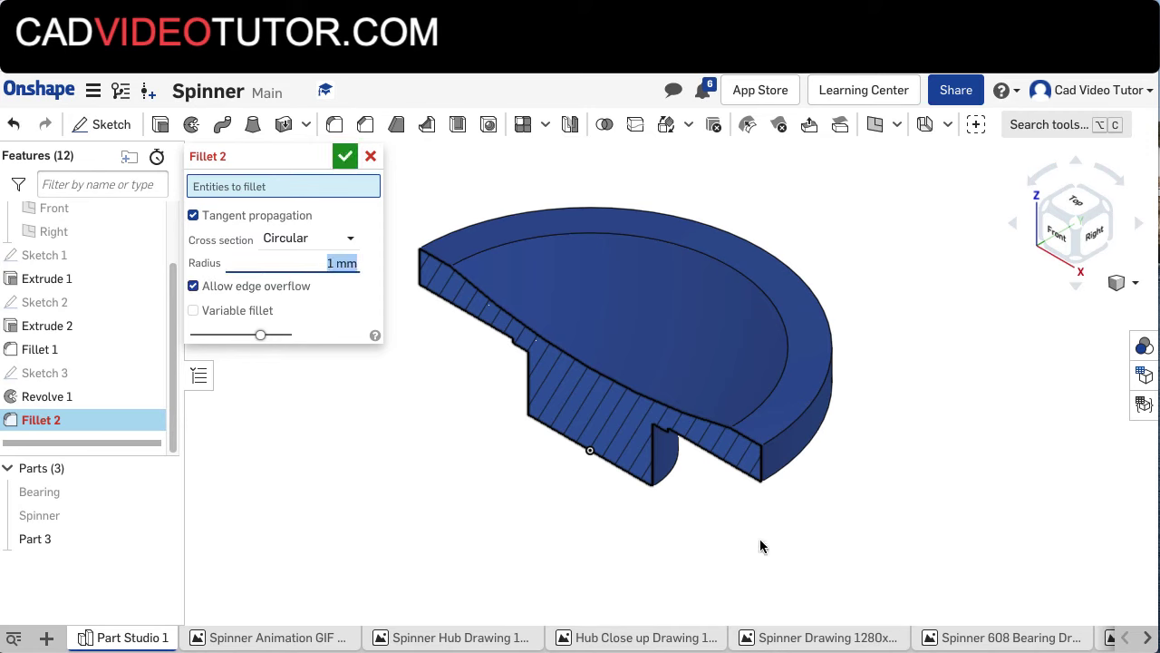
left_click(776, 439)
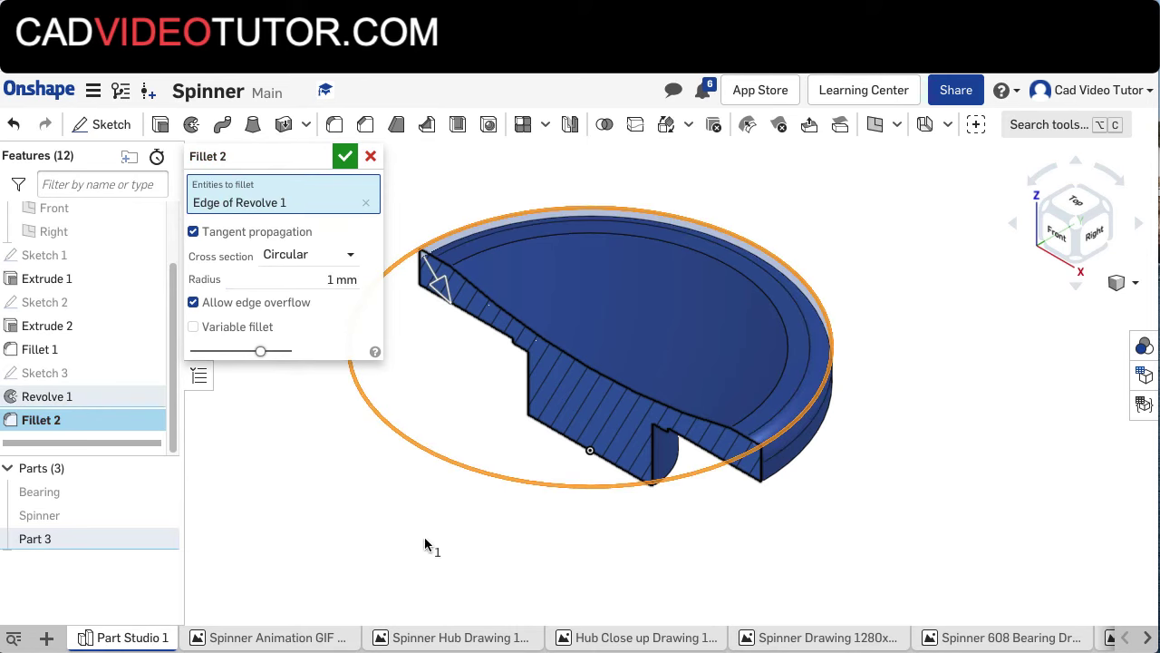
left_click(349, 158)
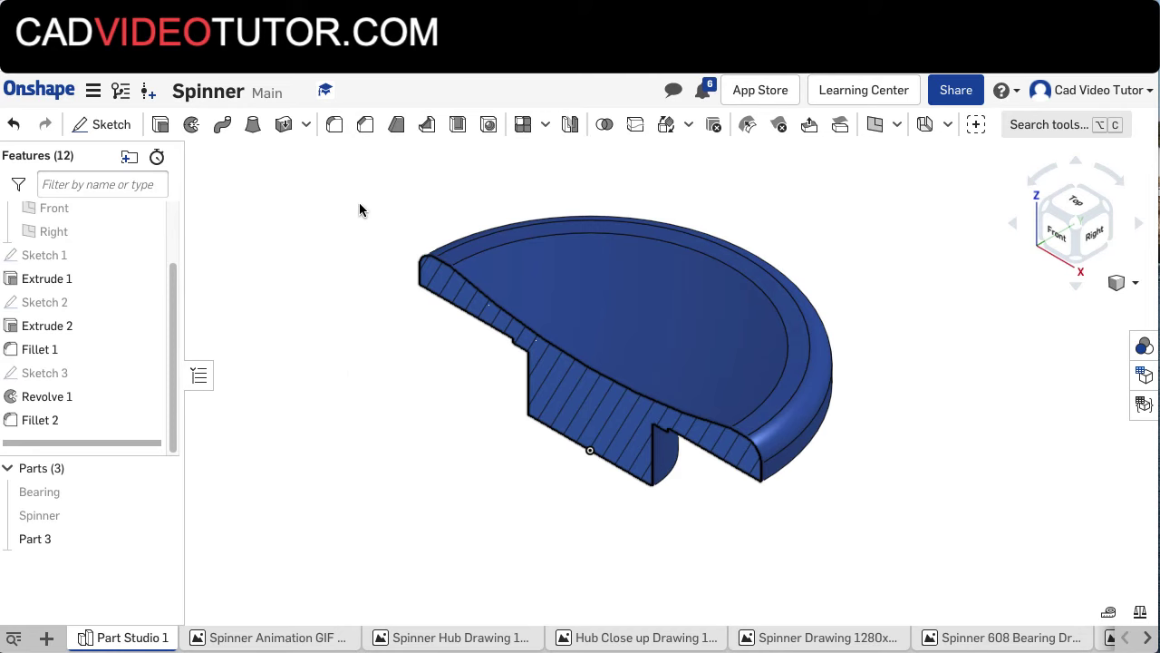
Step: Chamfer the hub's bottom circular edge with a 1 mm distance
left_click(366, 134)
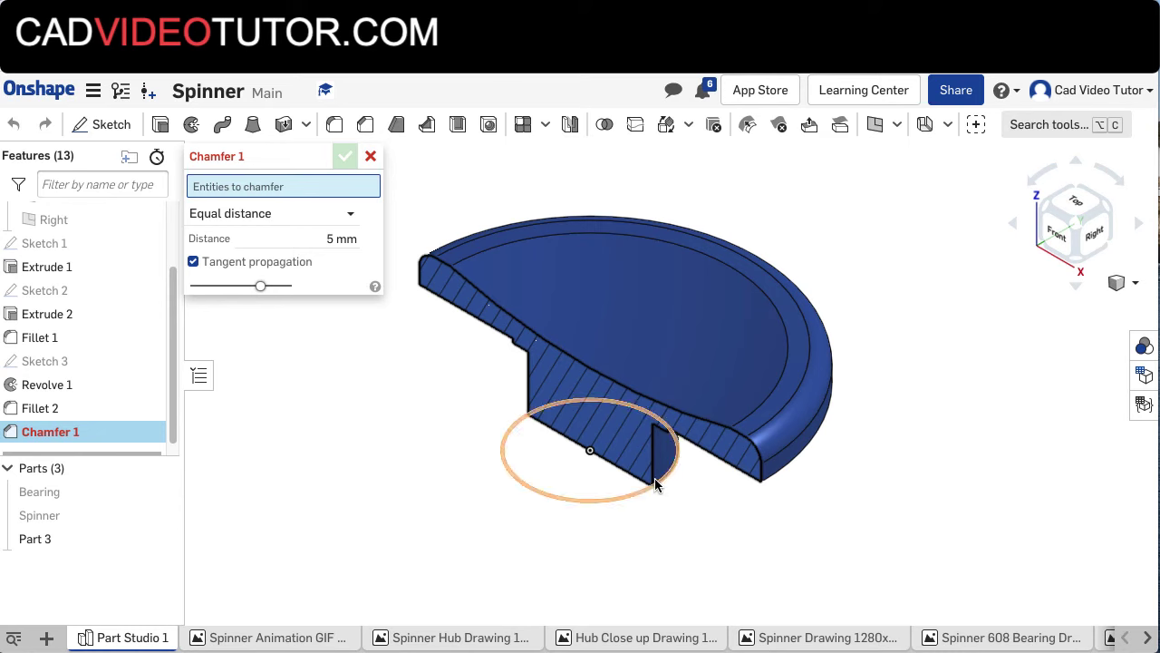
left_click(322, 238)
type("1")
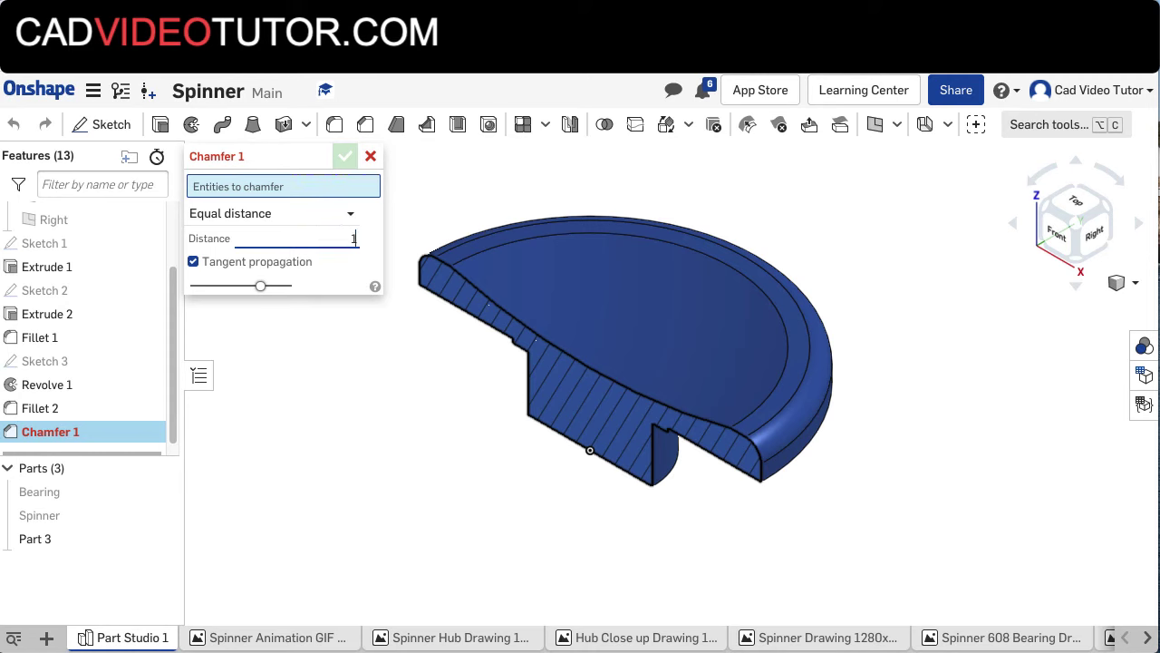
key("Return")
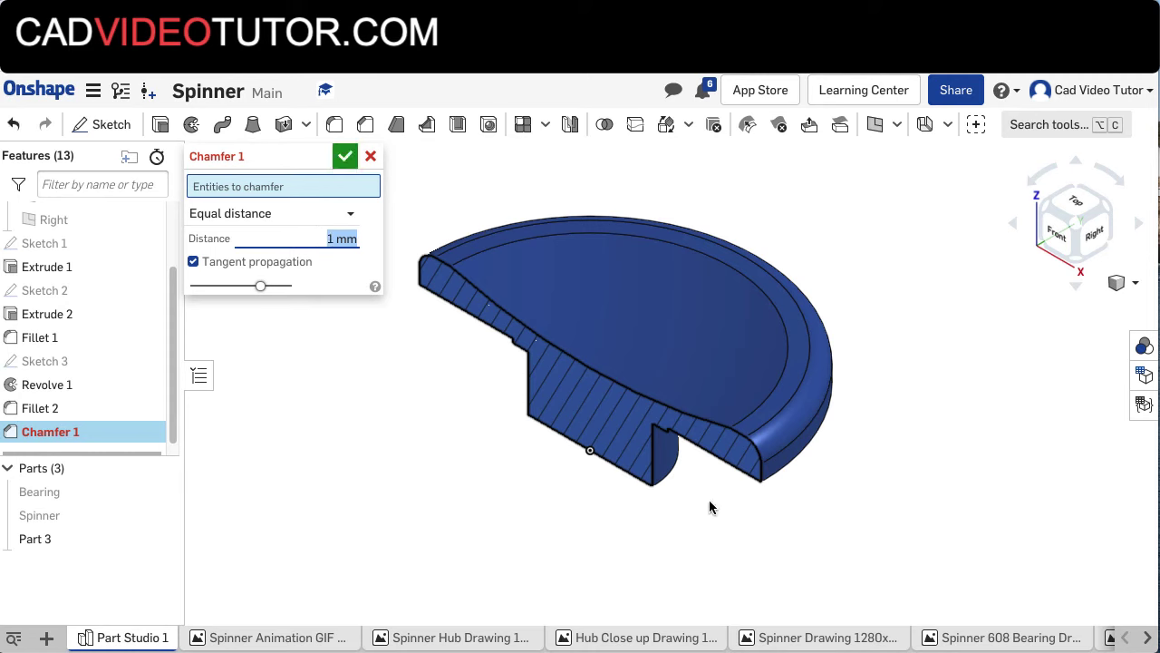
left_click(668, 477)
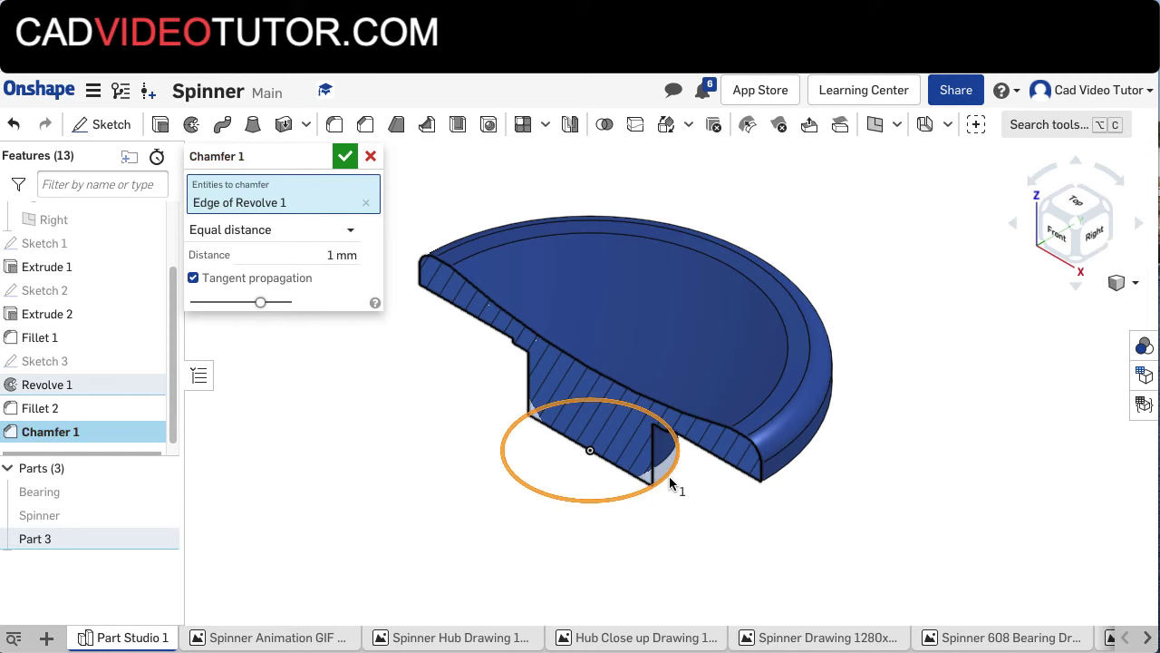
left_click(346, 157)
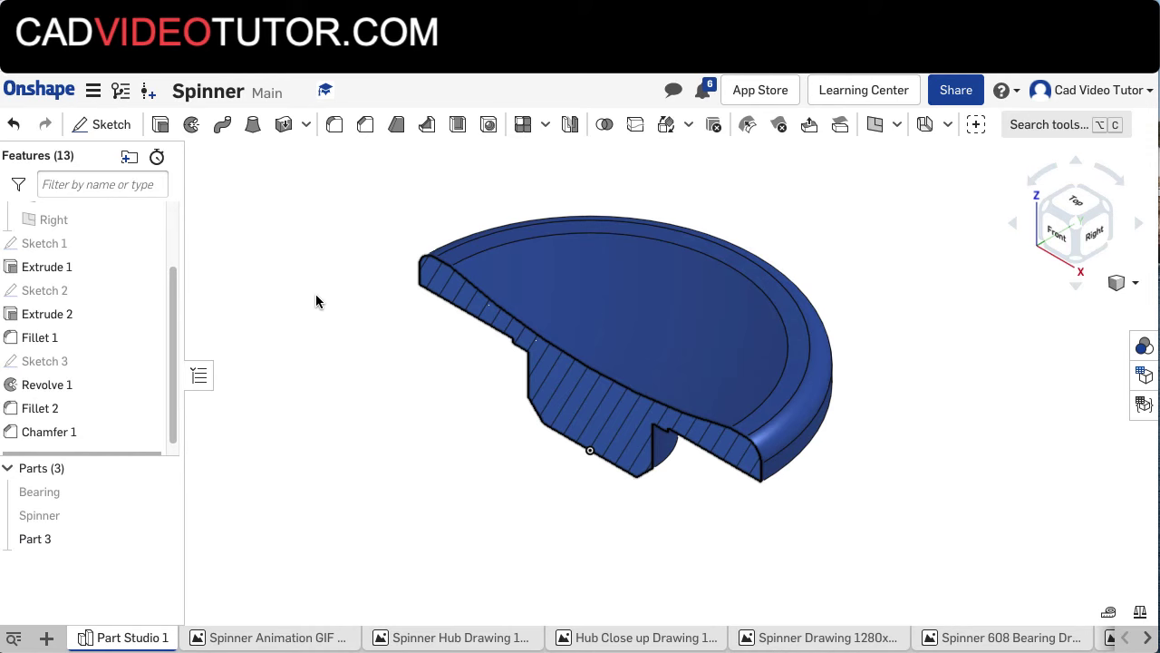
Step: View the parts from the front, zoomed out, and unhide the Bearing part
left_click(1054, 234)
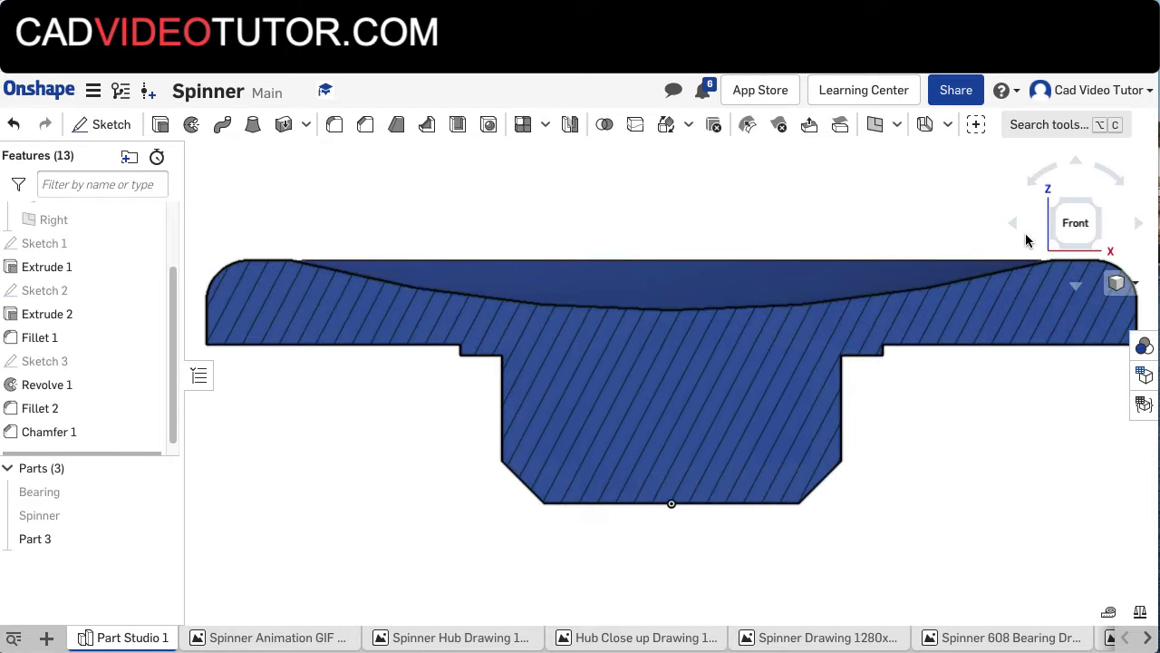
scroll(902, 460, "down", 3)
middle_click_drag(917, 484, 804, 430)
scroll(801, 426, "down", 1)
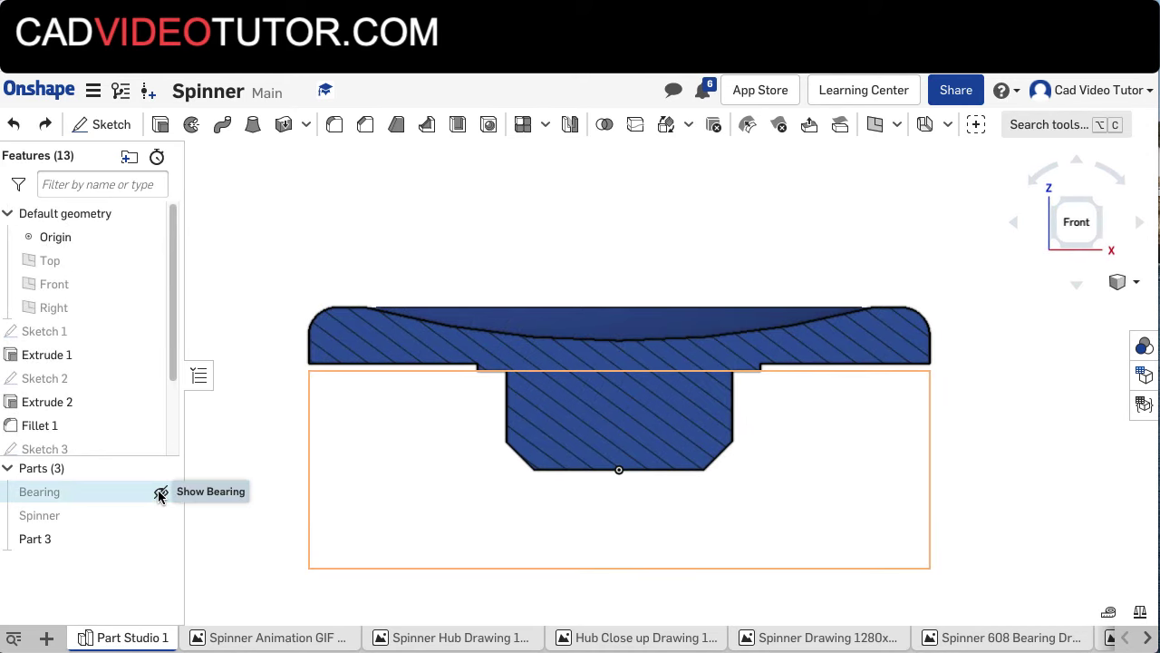
left_click(162, 492)
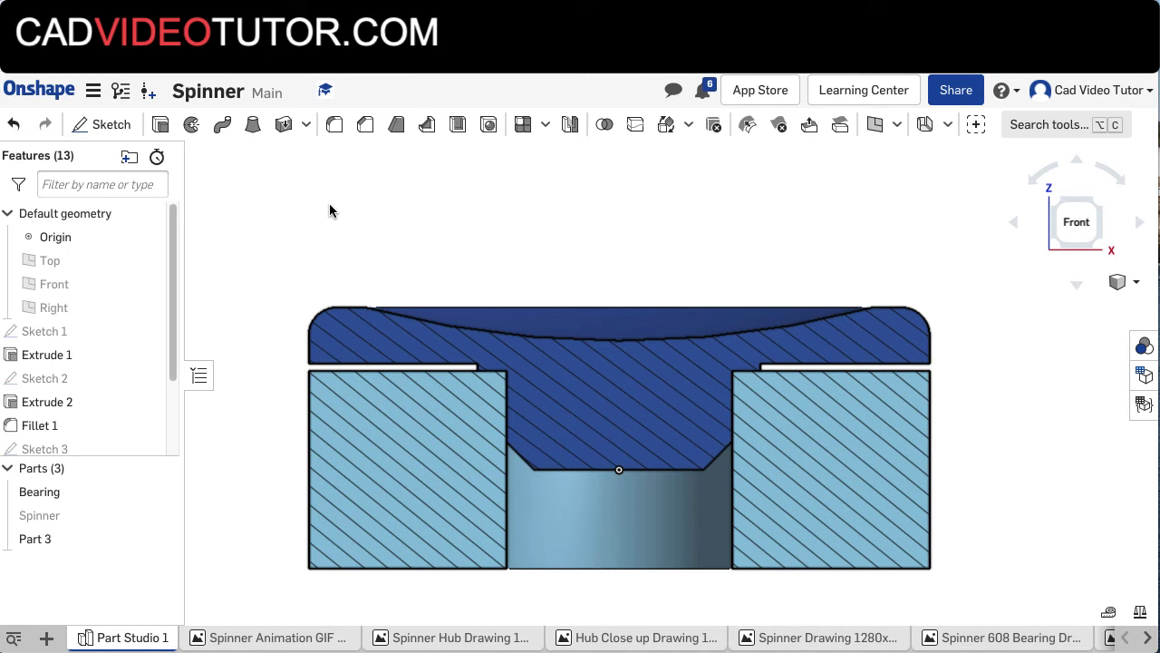
Step: Edit Sketch 1 and change the inner circle's Ø8 dimension to 6 mm
left_click(94, 334)
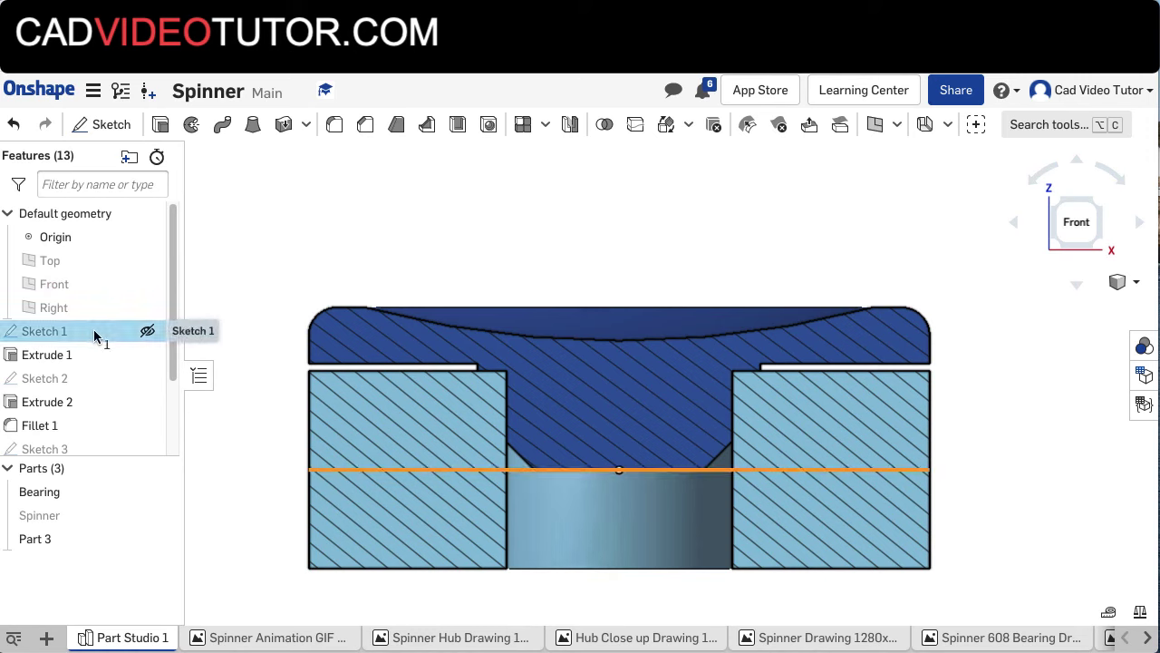
right_click(94, 335)
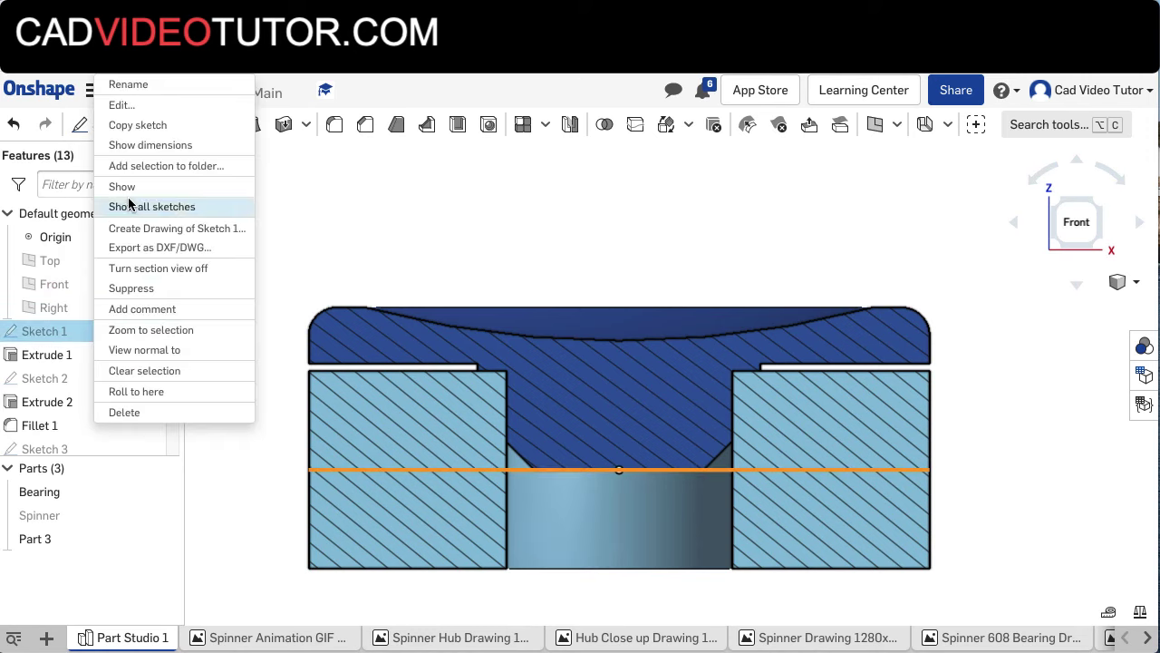
left_click(121, 105)
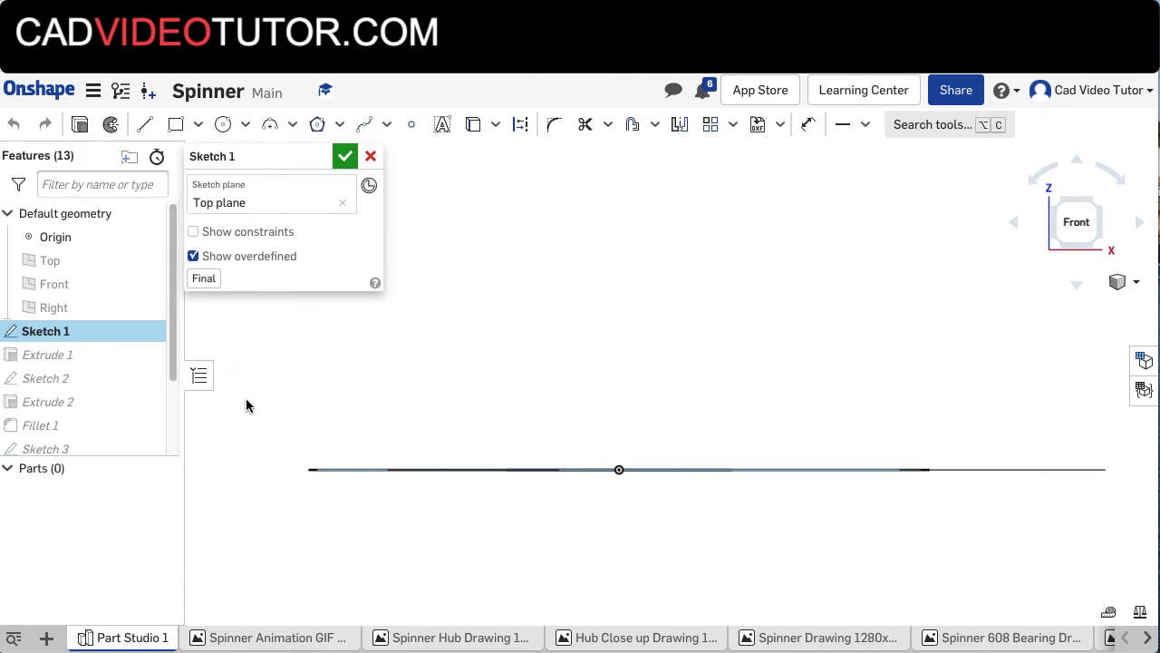
key("n")
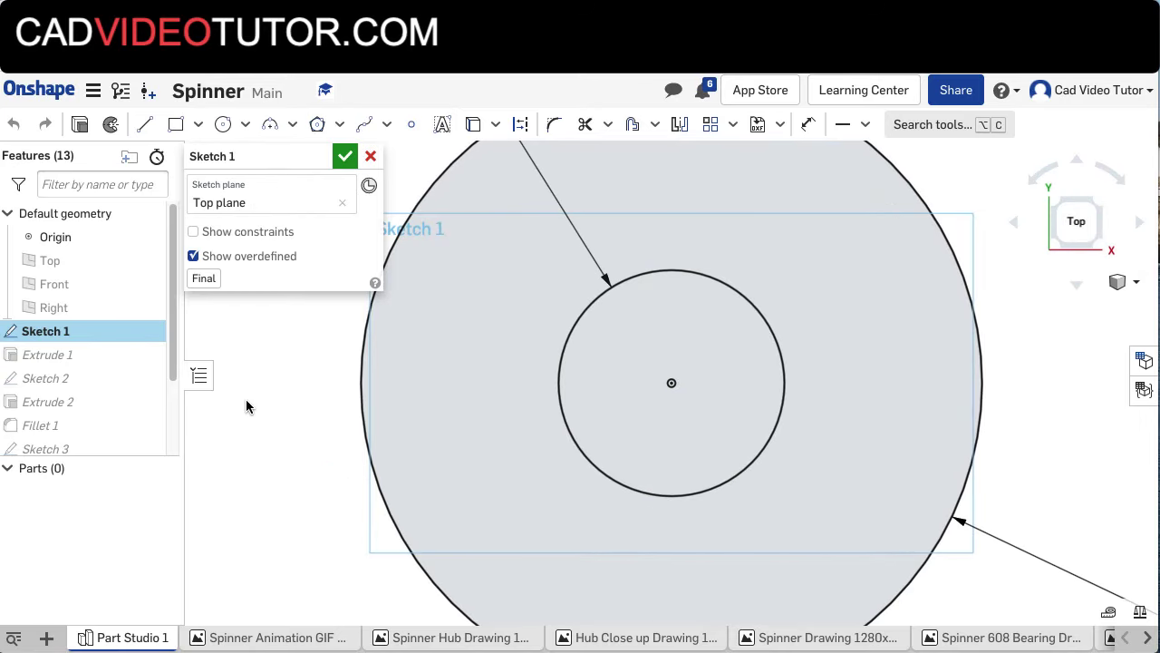
scroll(476, 478, "down", 3)
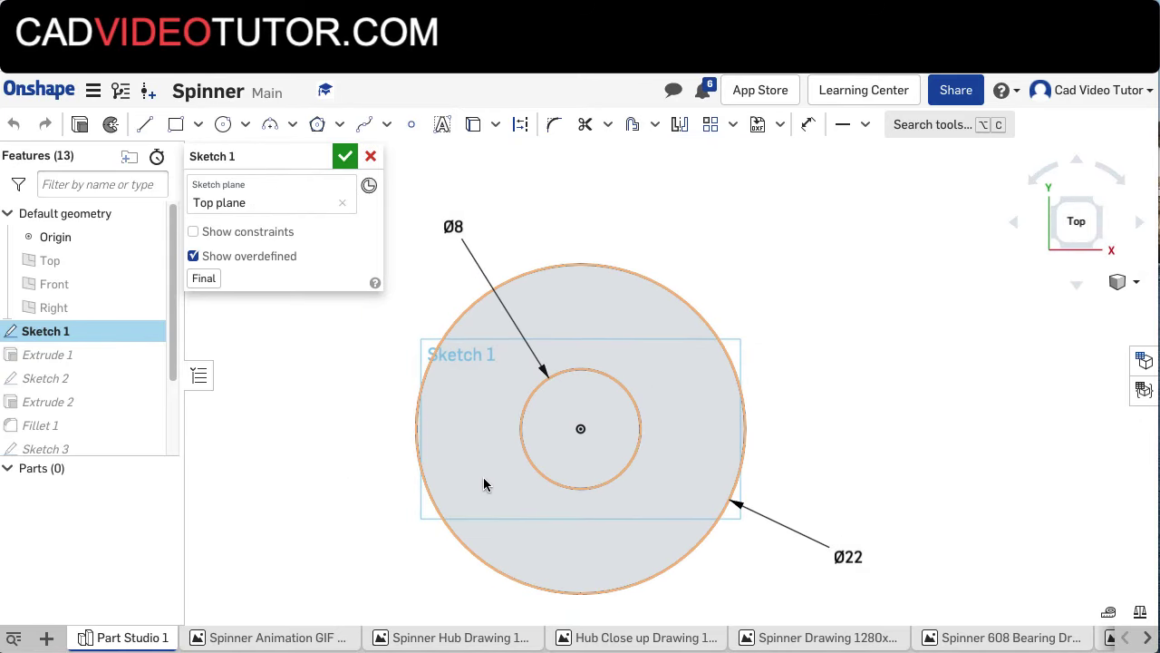
left_click(455, 225)
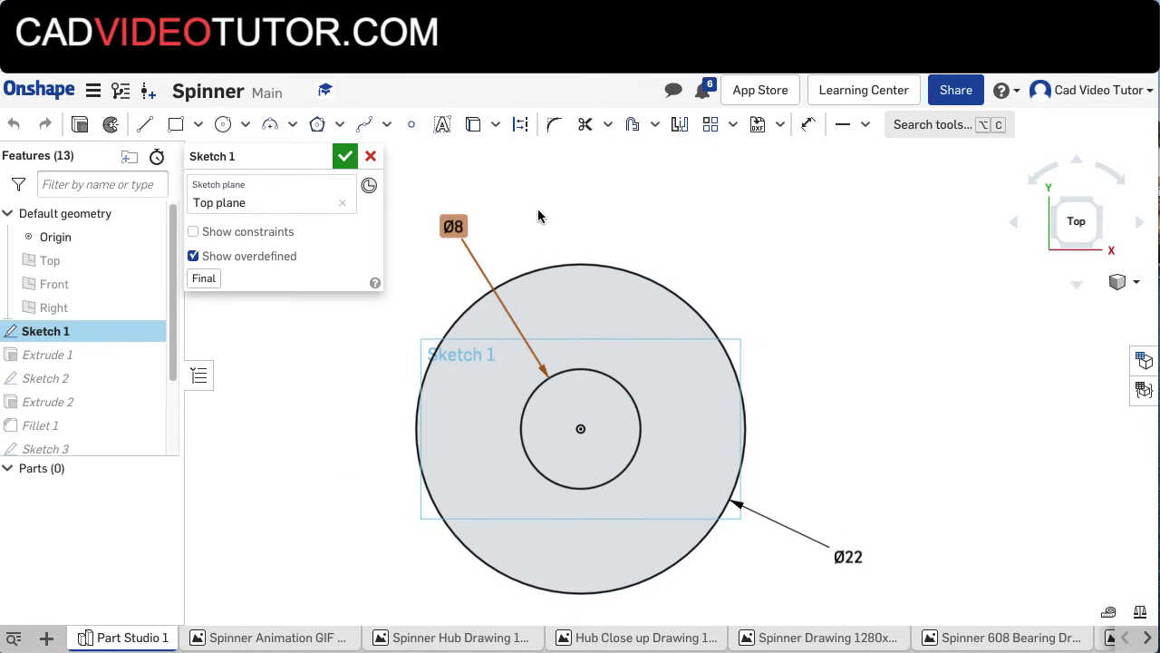
double_click(456, 225)
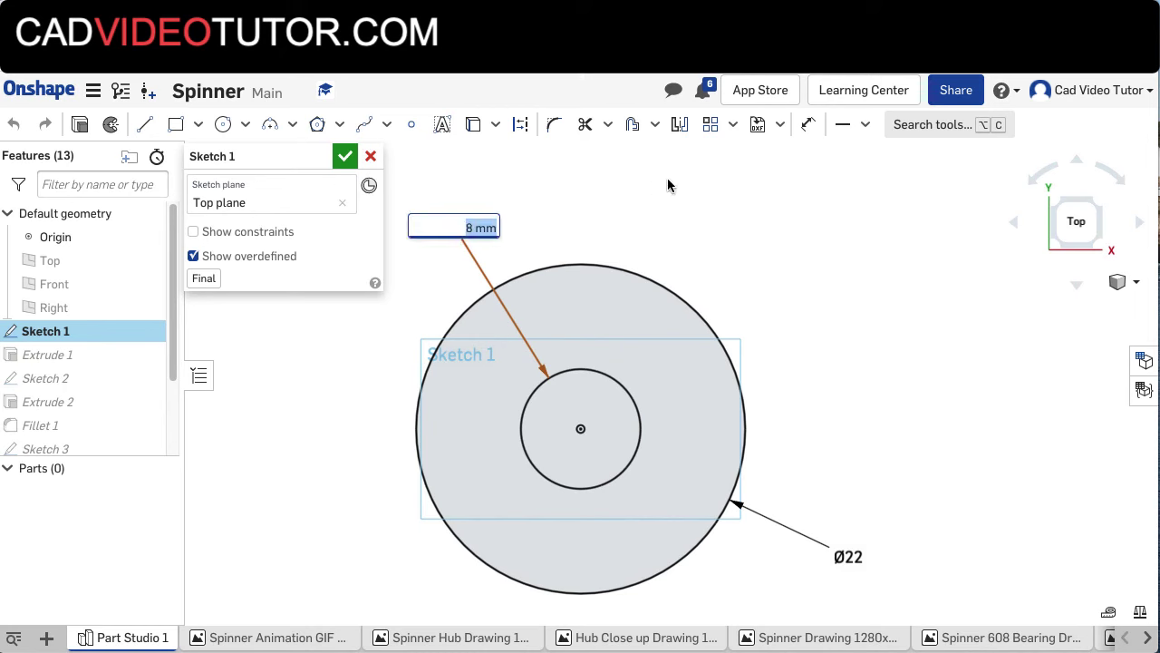
type("6")
key("Return")
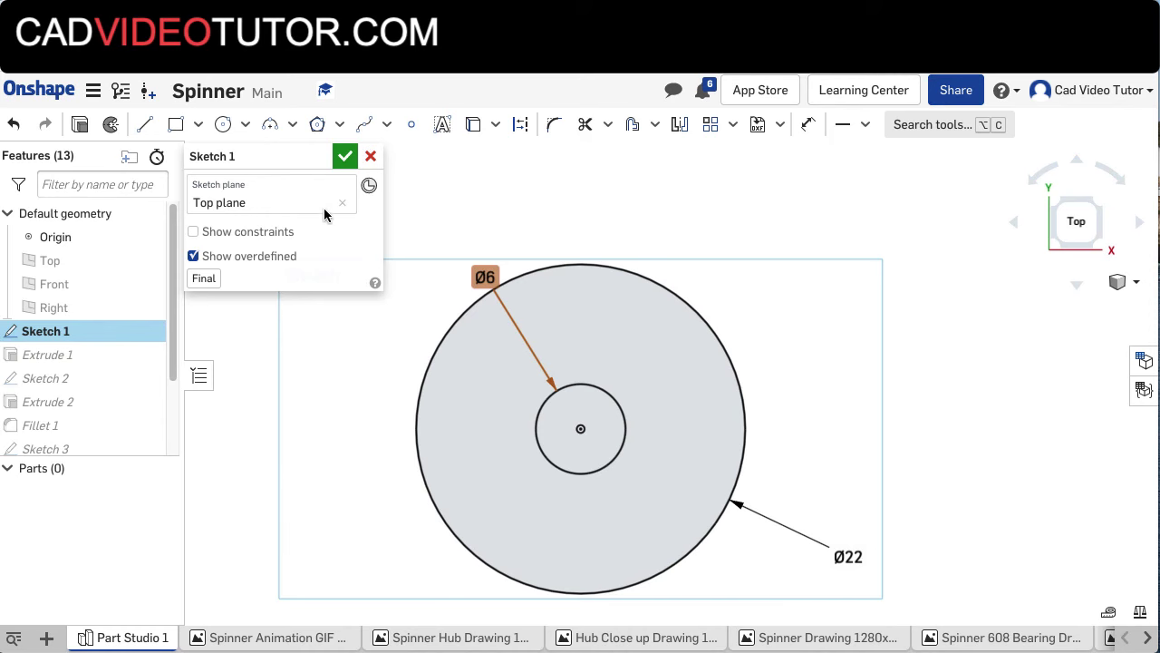
left_click(345, 157)
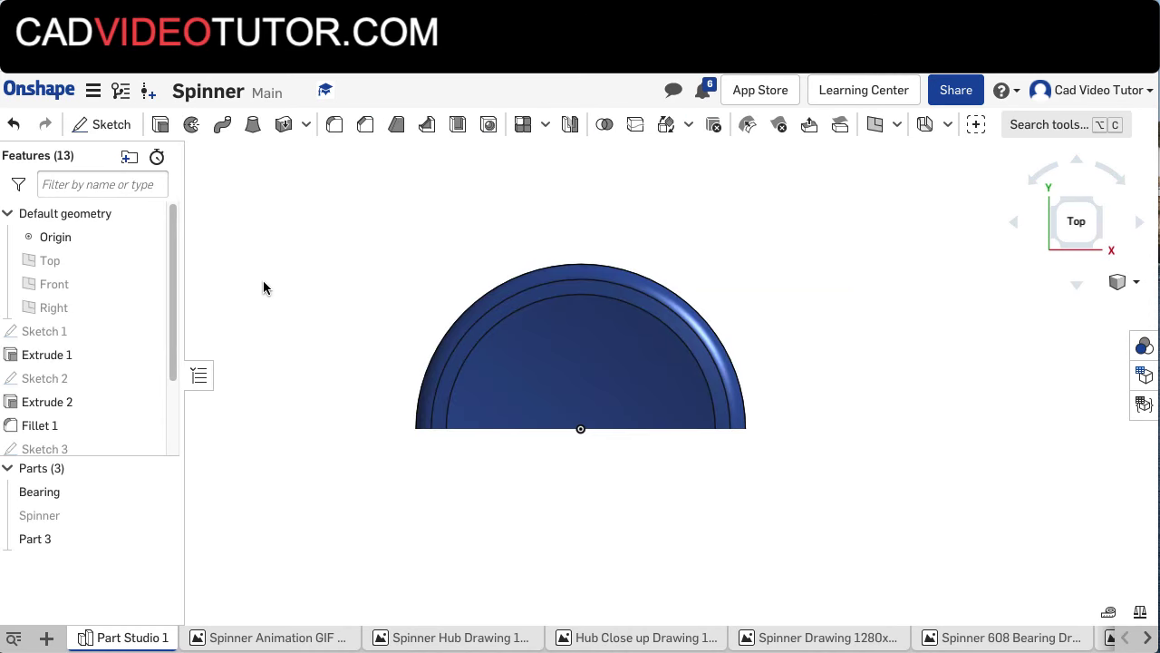
Step: Undo the Sketch 1 diameter change, checking the wider bore from the front view
right_click(264, 288)
left_click(303, 416)
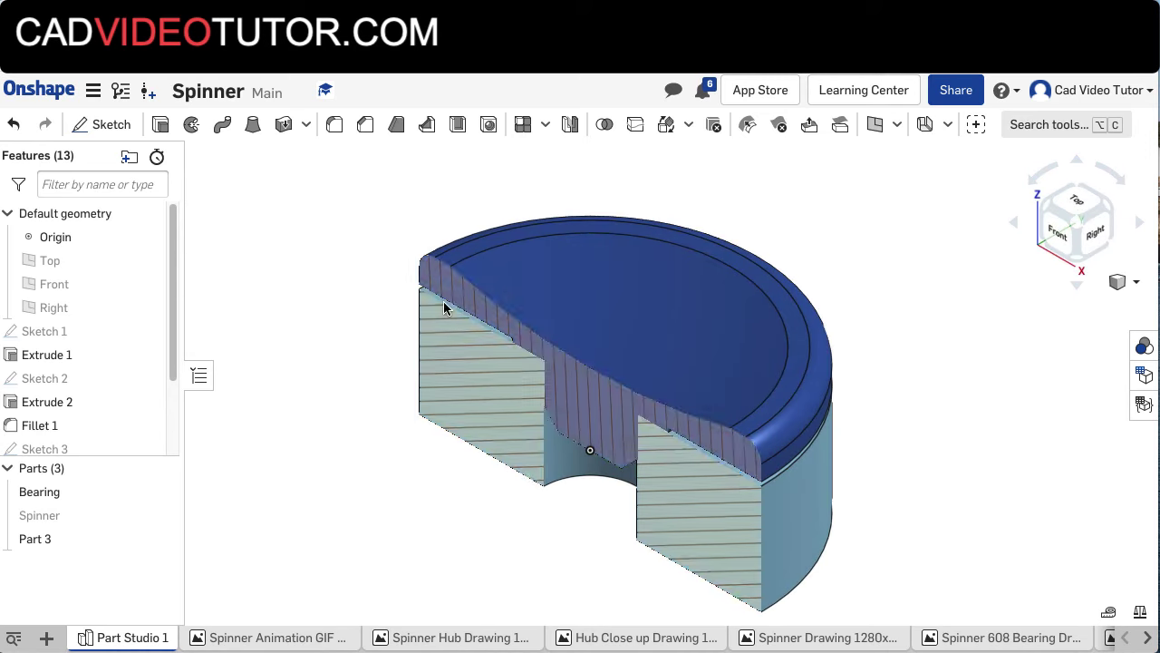
left_click(1057, 237)
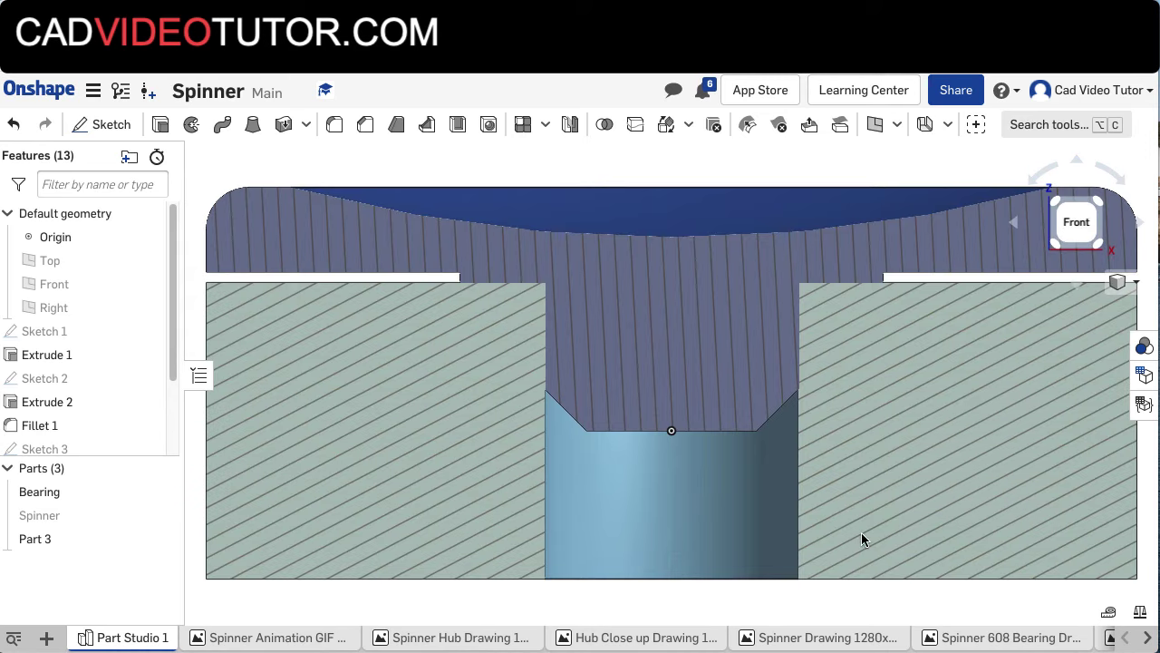
scroll(709, 471, "down", 2)
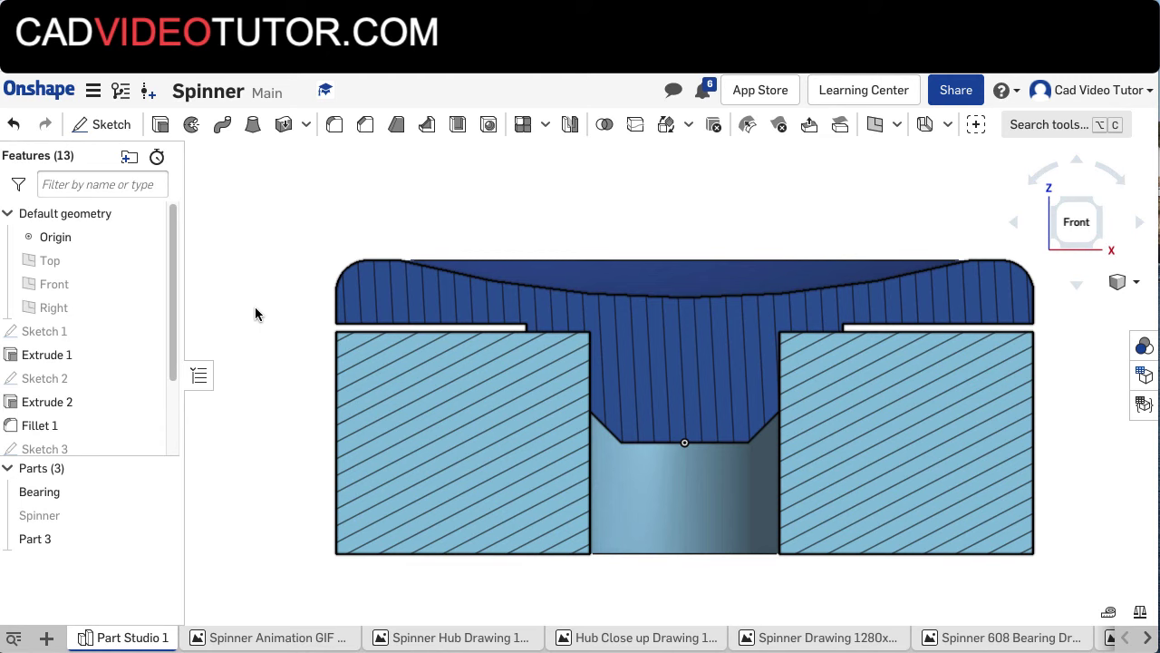
left_click(14, 124)
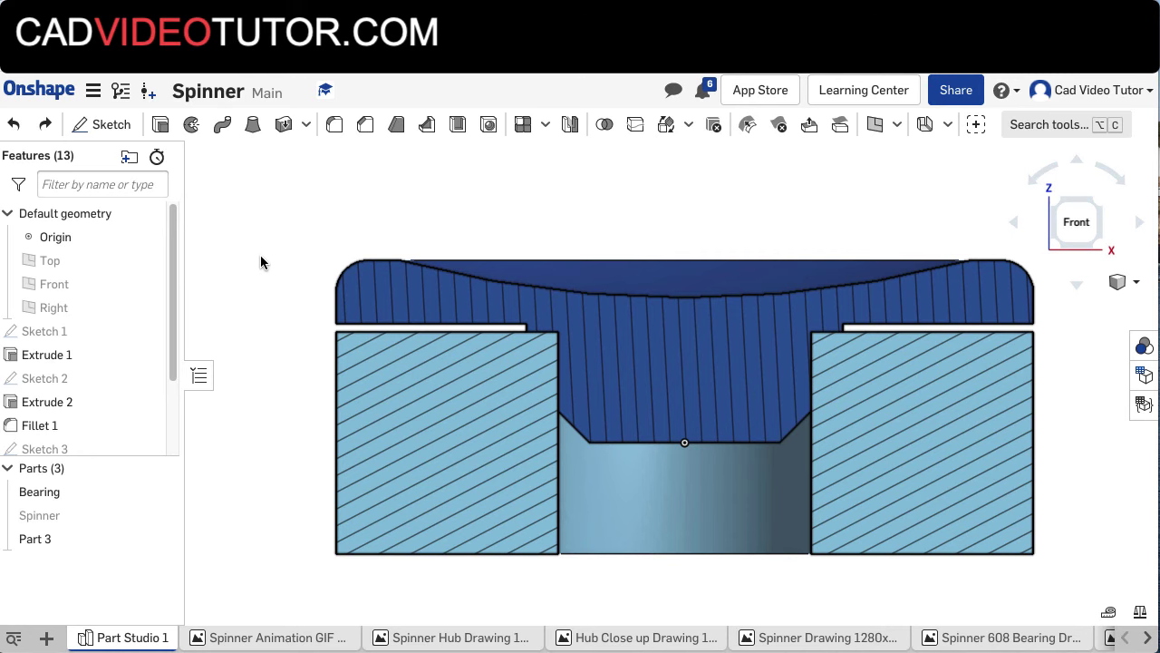
Step: Turn the section view off, unhide the Spinner part, and view it isometrically
right_click(262, 261)
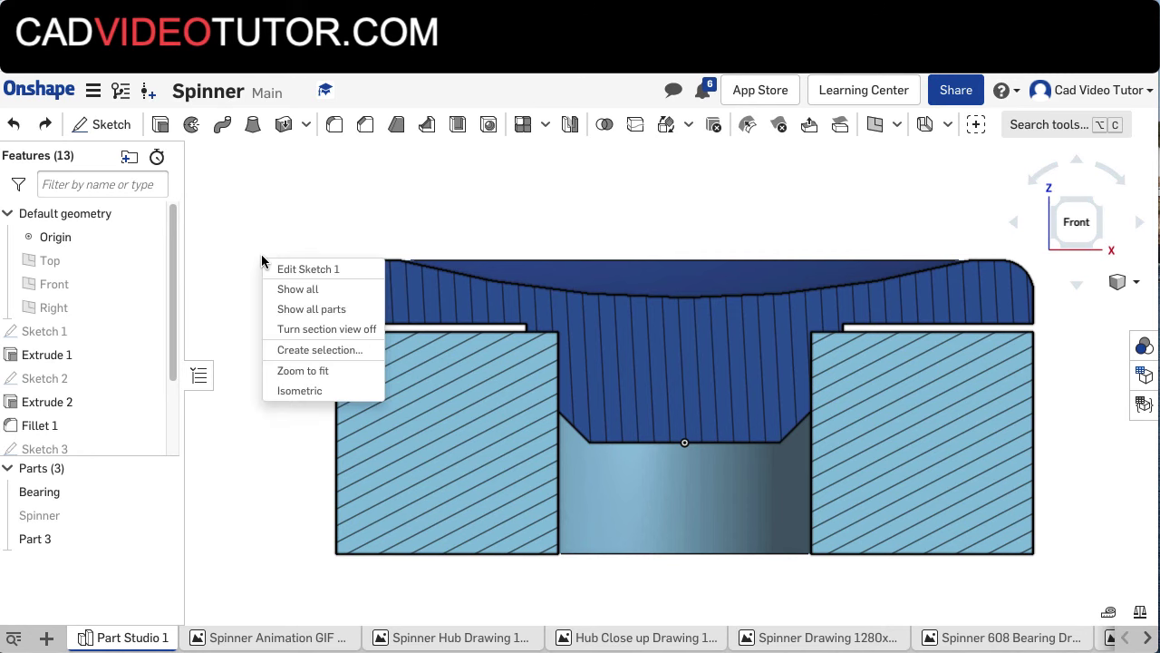
left_click(281, 329)
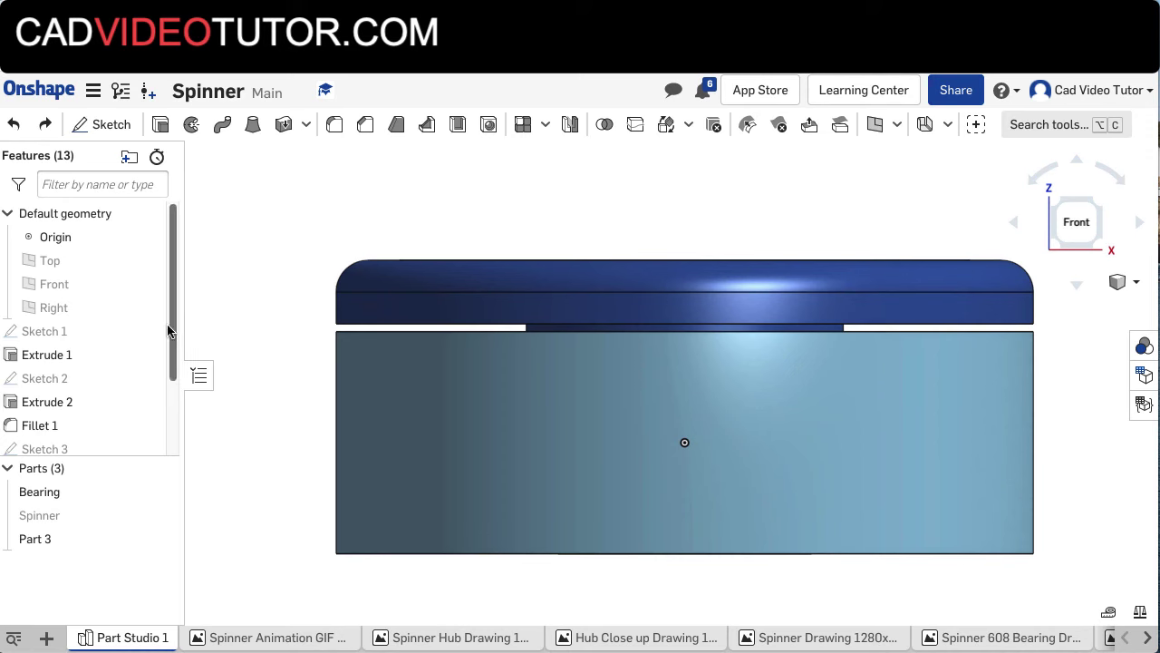
left_click(160, 517)
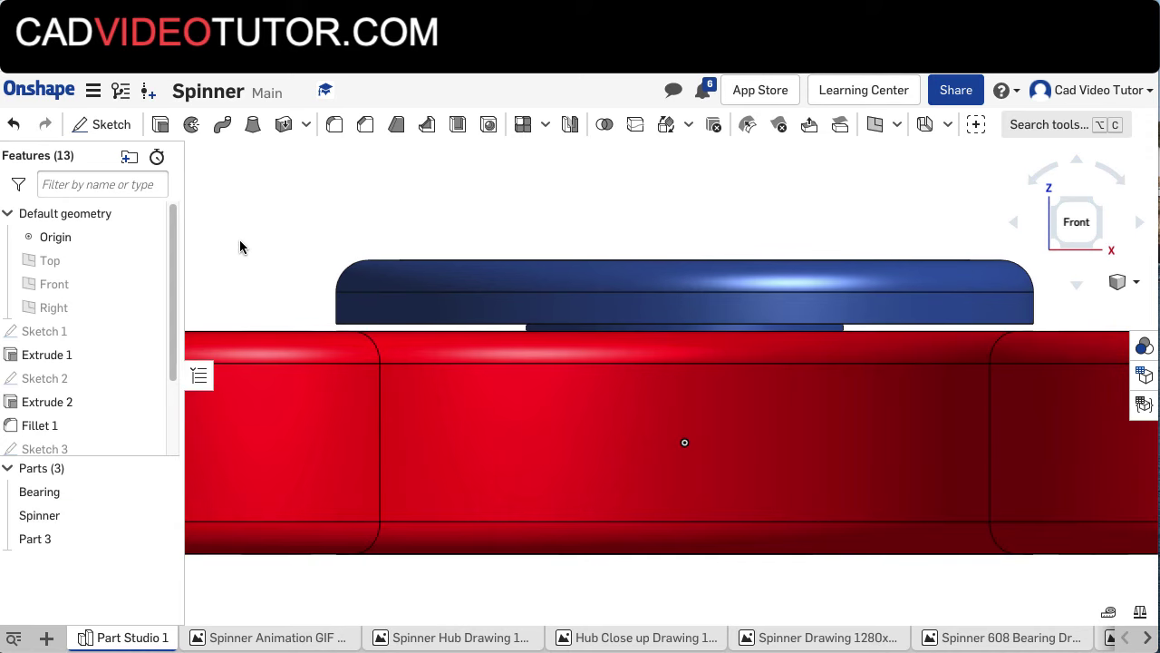
right_click(254, 191)
left_click(281, 305)
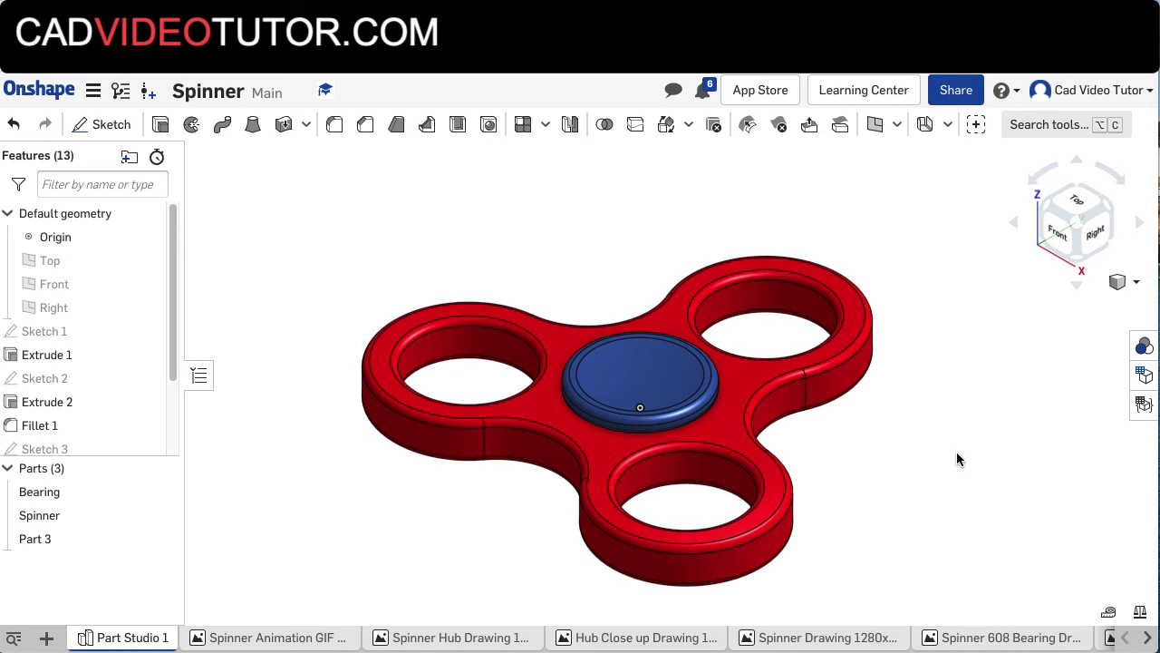
Step: Rename Part 3 in the Parts list to 'Hub'
right_click(52, 536)
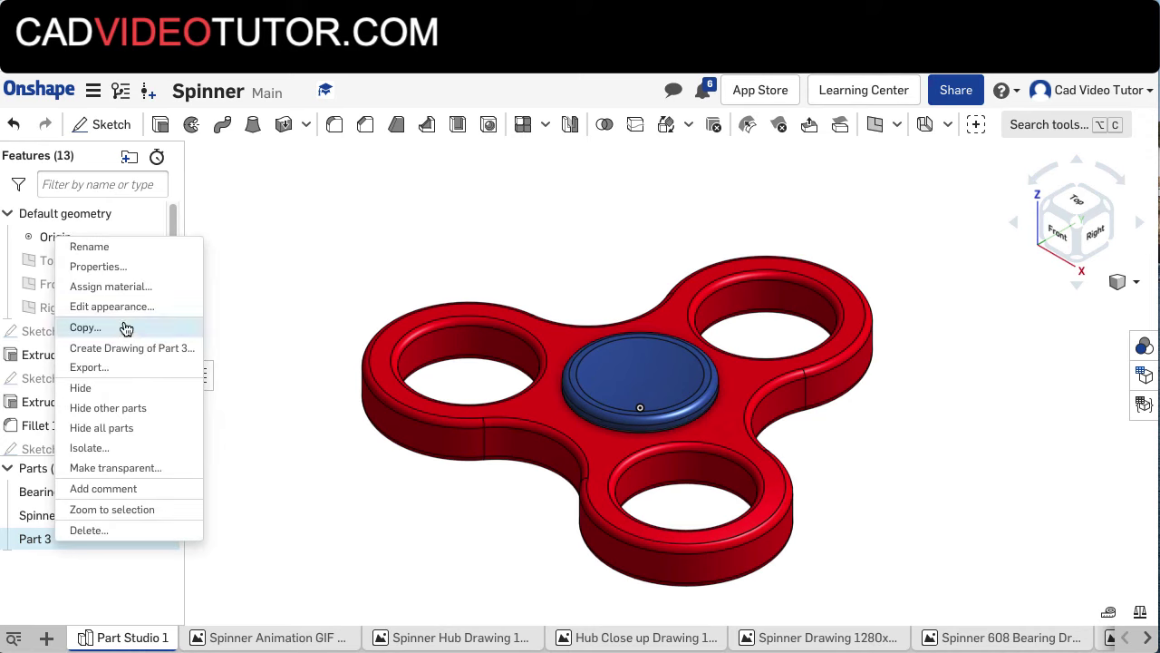
left_click(115, 247)
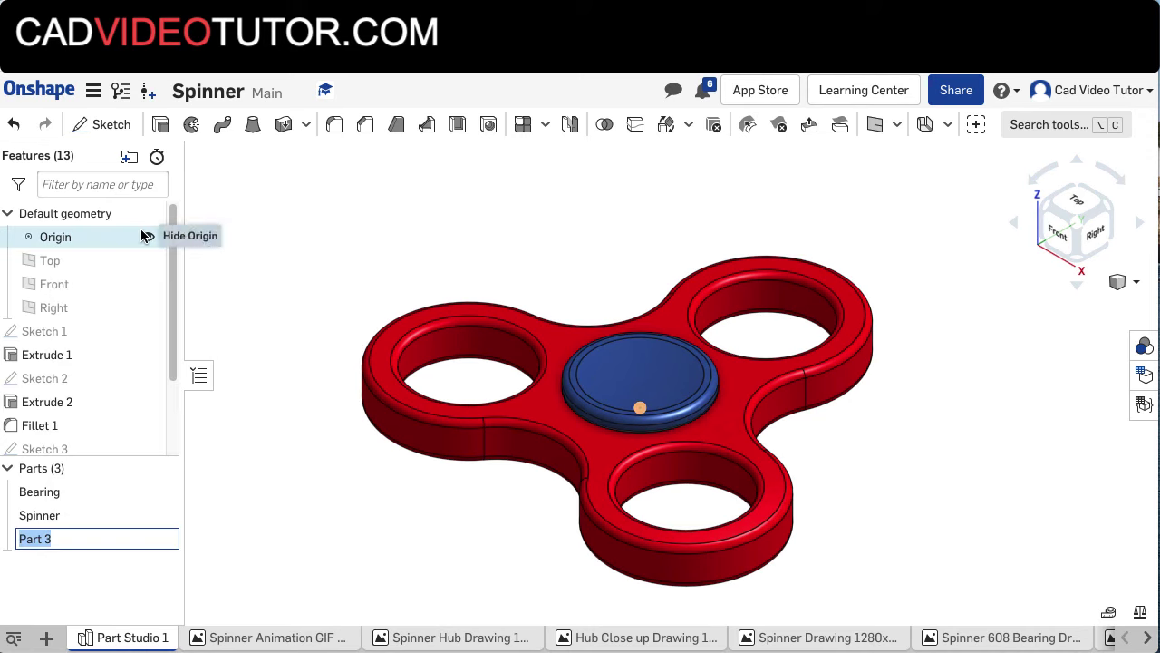
type("Hub")
left_click(209, 537)
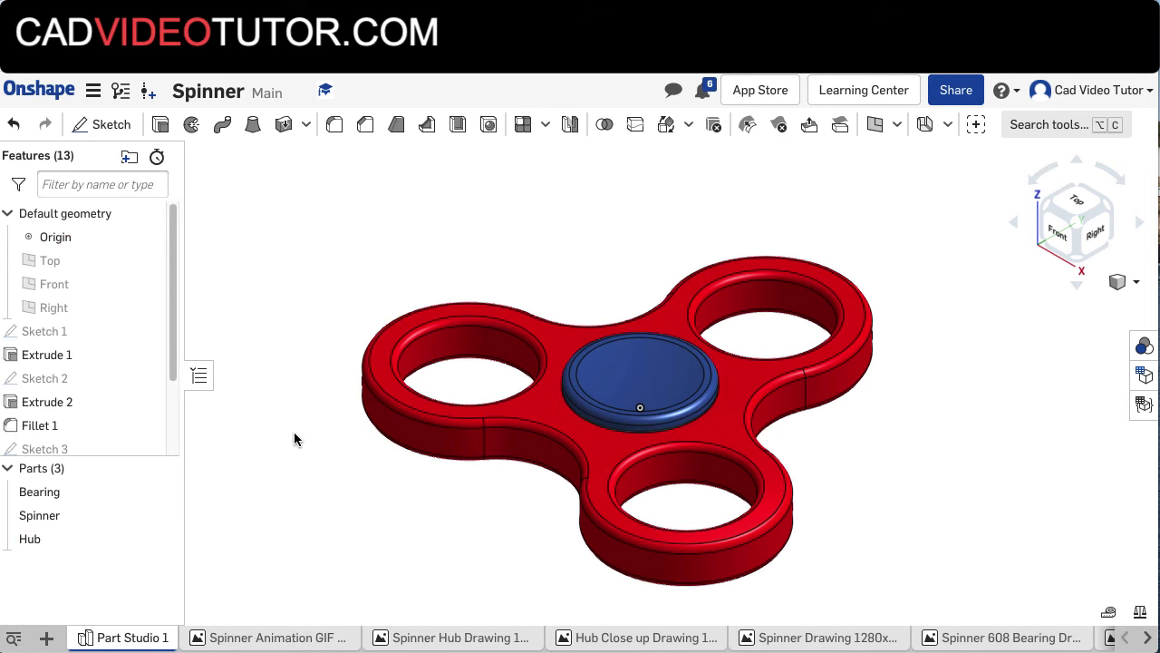